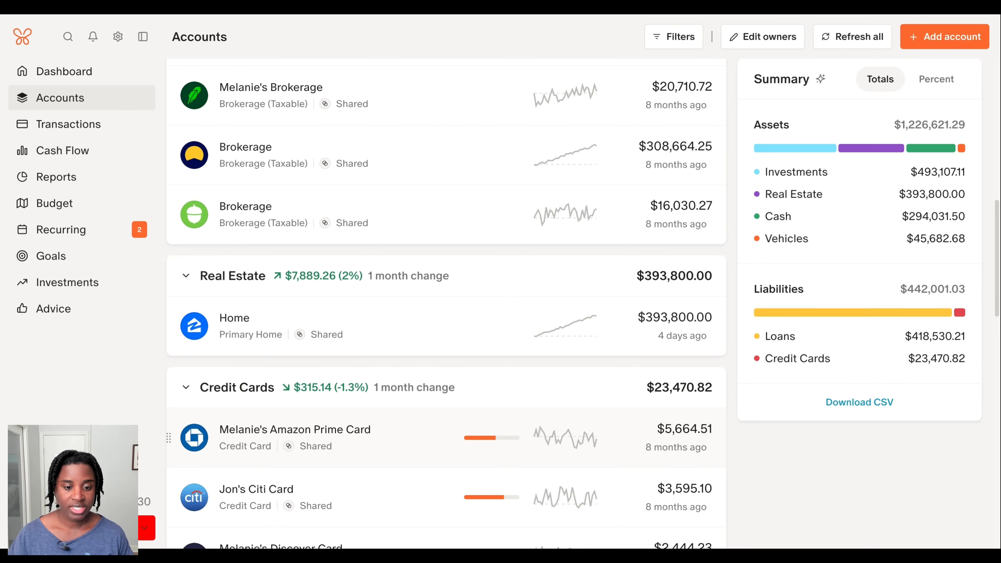
- Open the Amazon Prime credit card account for editing, review its details, visibility options and account actions, and save
{"action": "left_click", "coordinate": [387, 450]}
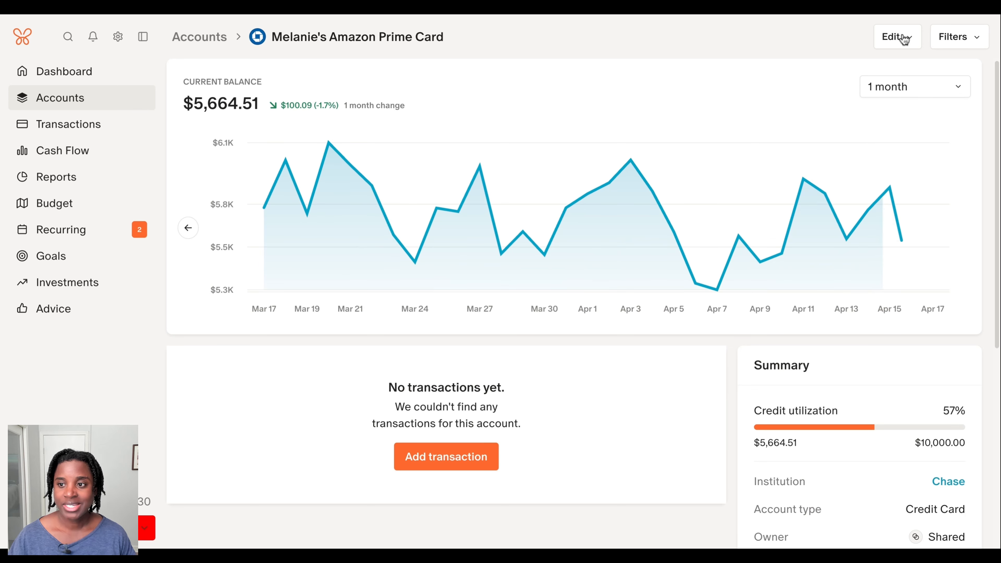
{"action": "left_click", "coordinate": [904, 39]}
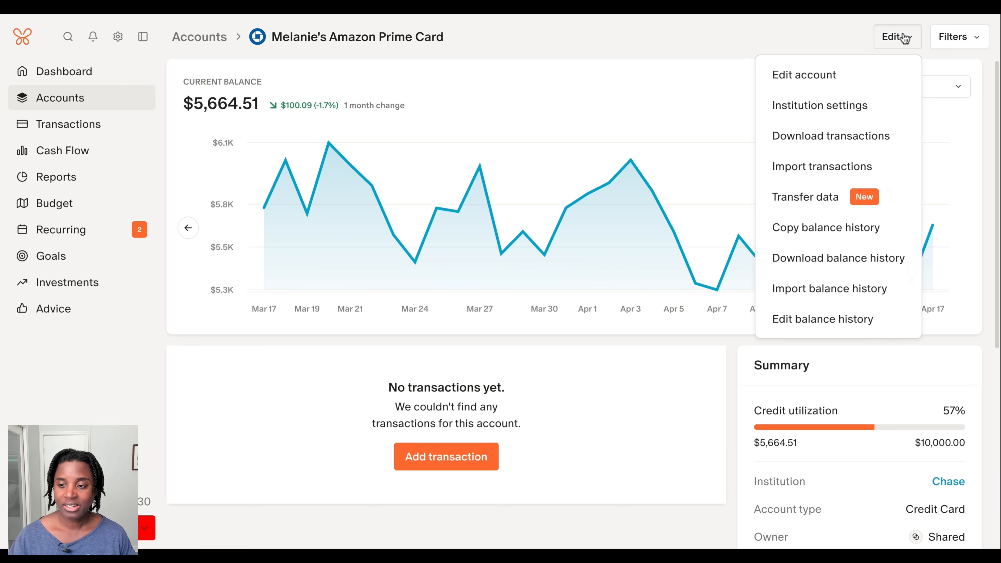
{"action": "left_click", "coordinate": [801, 91]}
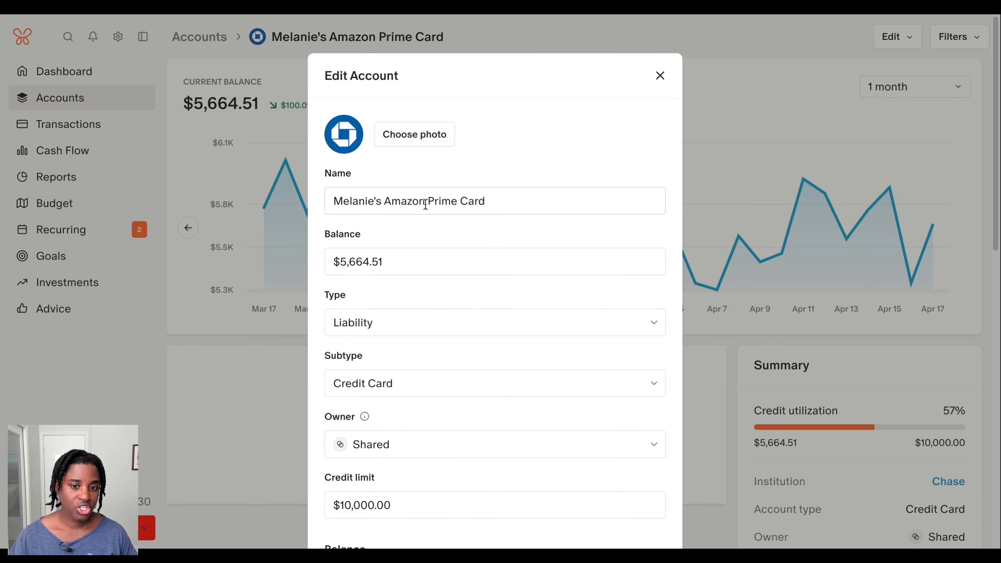
{"action": "scroll", "coordinate": [589, 327], "scroll_direction": "down", "scroll_amount": 3}
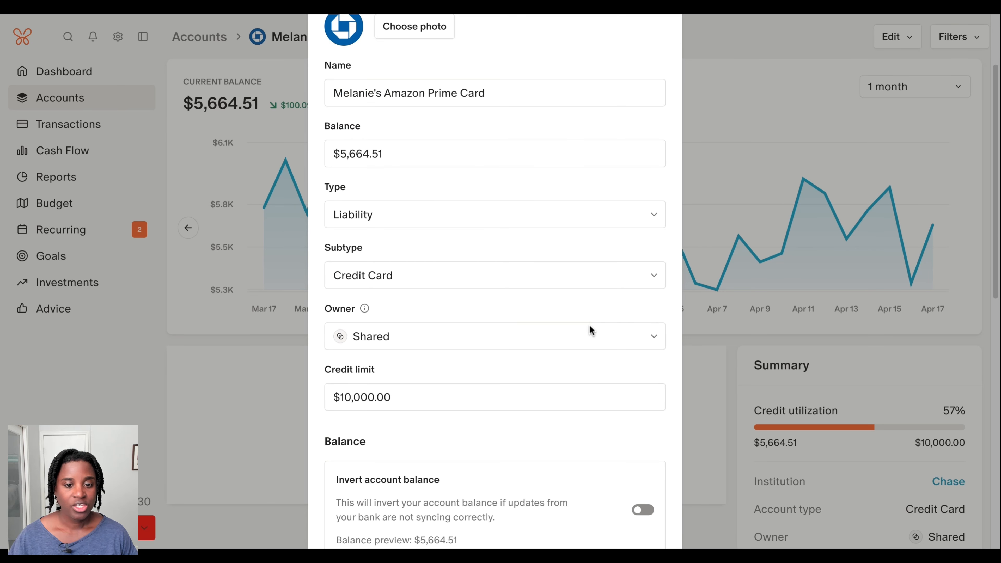
{"action": "scroll", "coordinate": [543, 211], "scroll_direction": "down", "scroll_amount": 12}
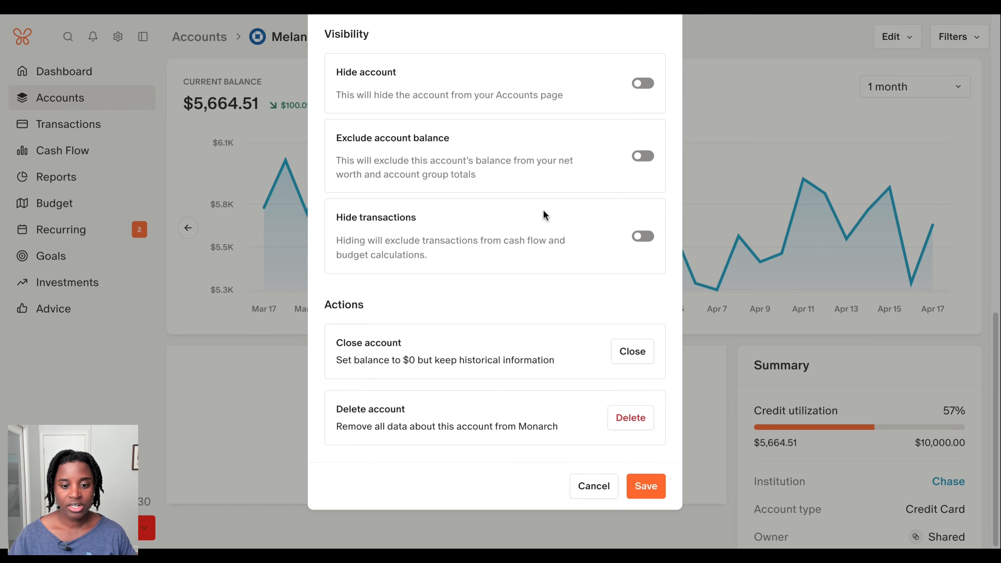
{"action": "left_click", "coordinate": [653, 493]}
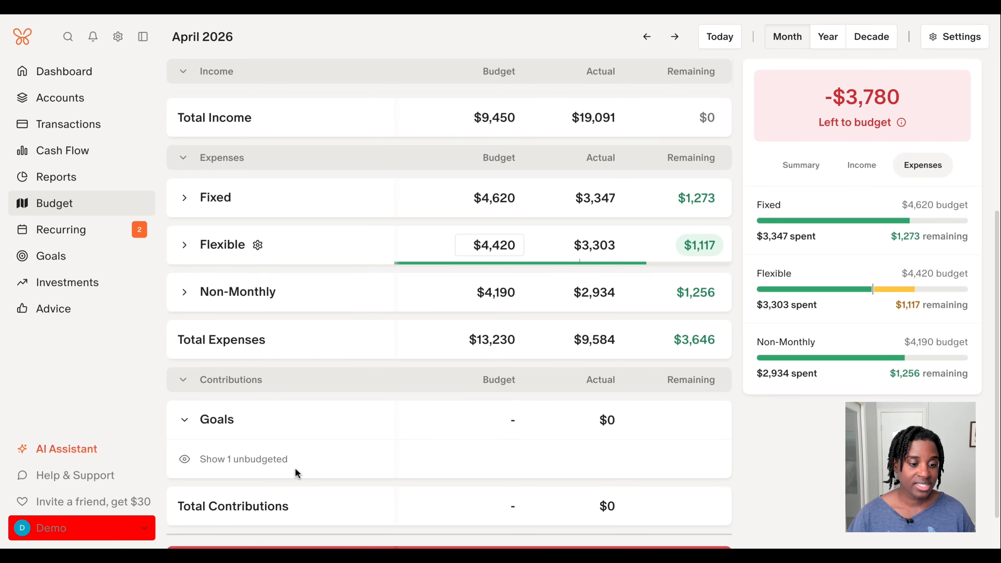
- Open the household category settings
{"action": "left_click", "coordinate": [125, 529]}
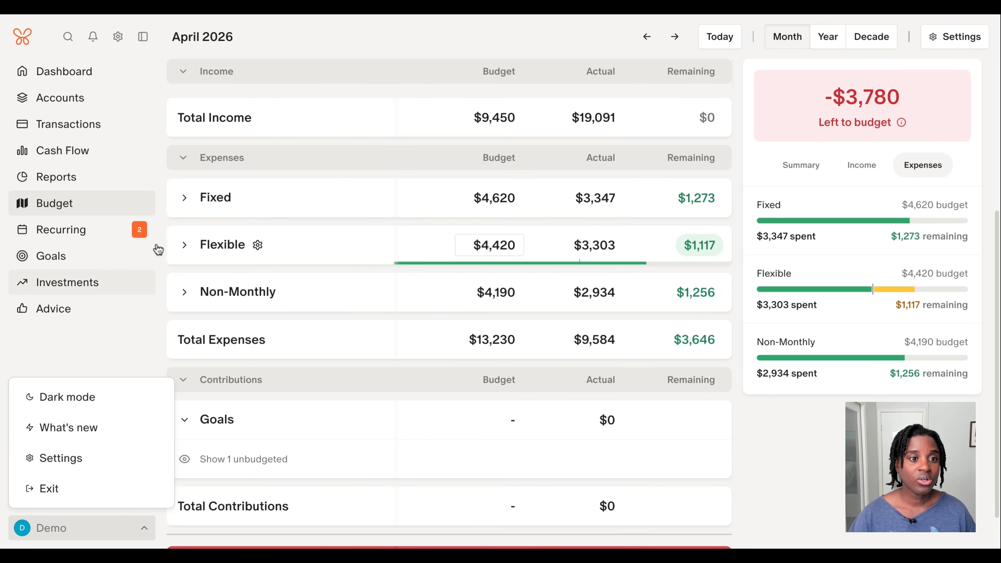
{"action": "left_click", "coordinate": [120, 38]}
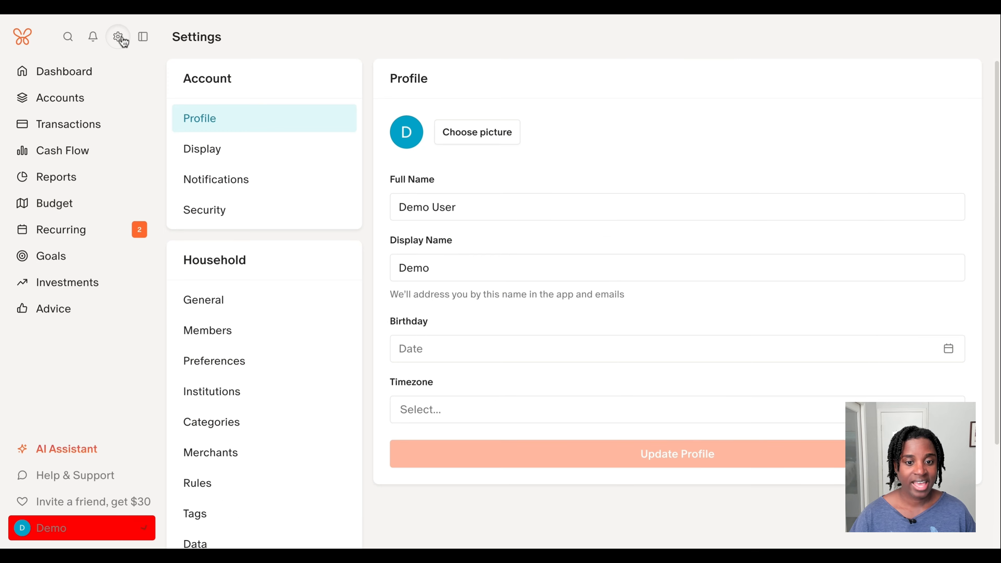
{"action": "left_click", "coordinate": [209, 432]}
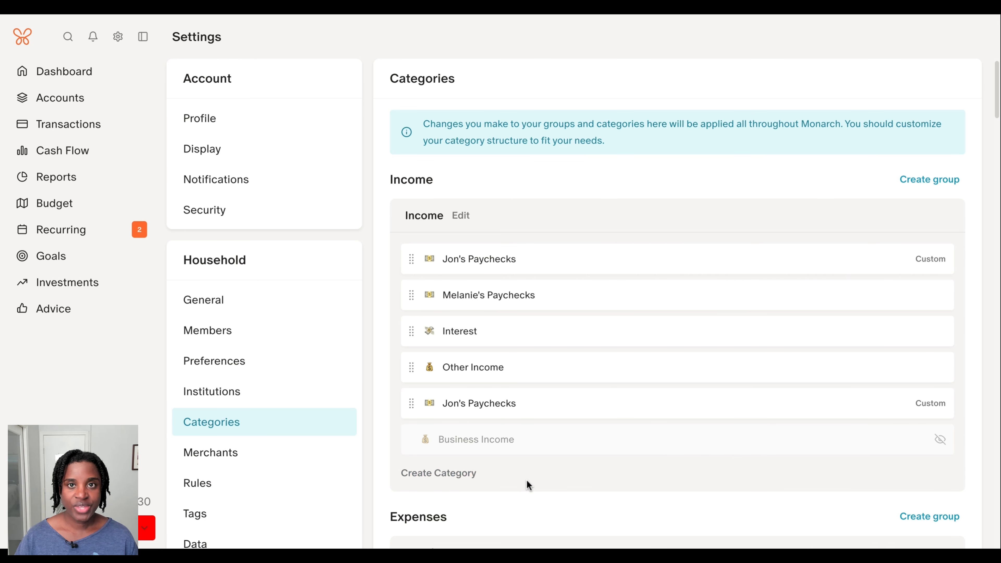
- Create a category named "Spouse's Income" in the Income group with the banknote emoji as its icon
{"action": "left_click", "coordinate": [467, 473]}
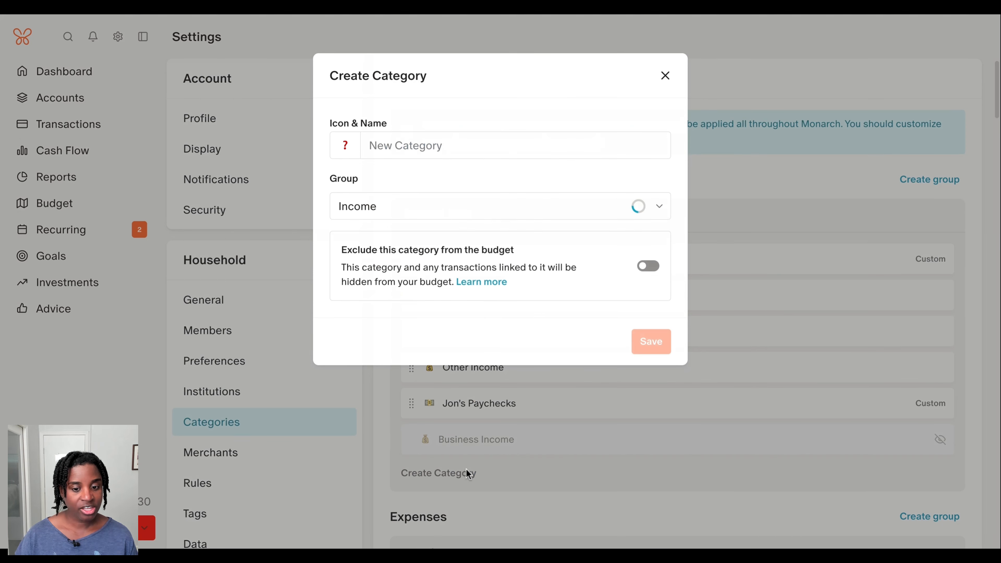
{"action": "left_click", "coordinate": [389, 154]}
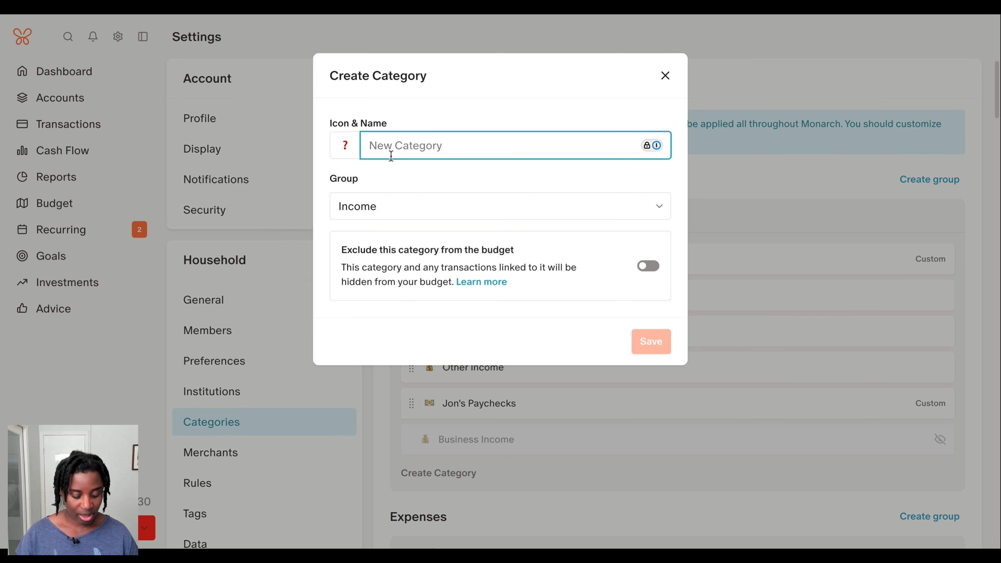
{"action": "type", "text": "Spouse's"}
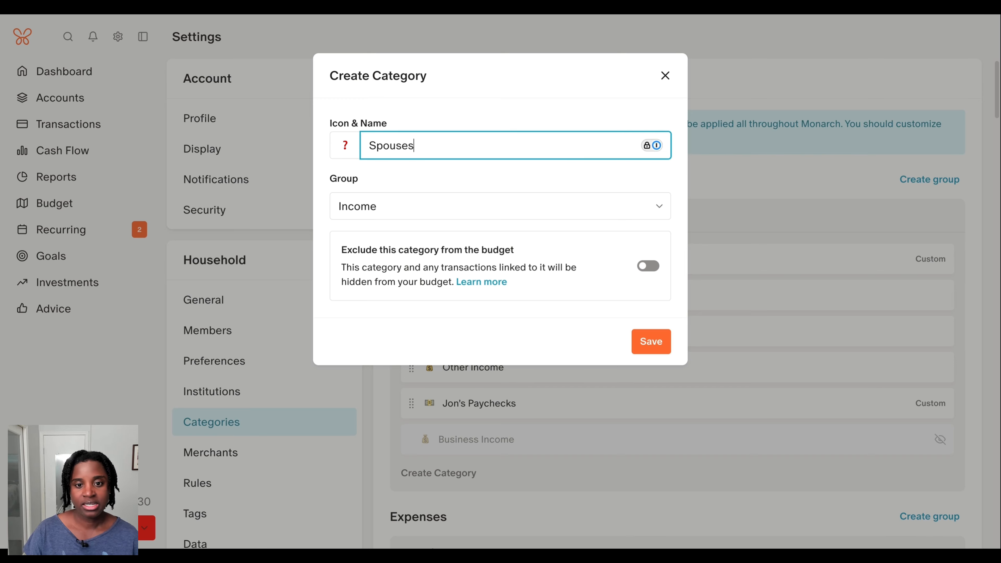
{"action": "type", "text": " Income"}
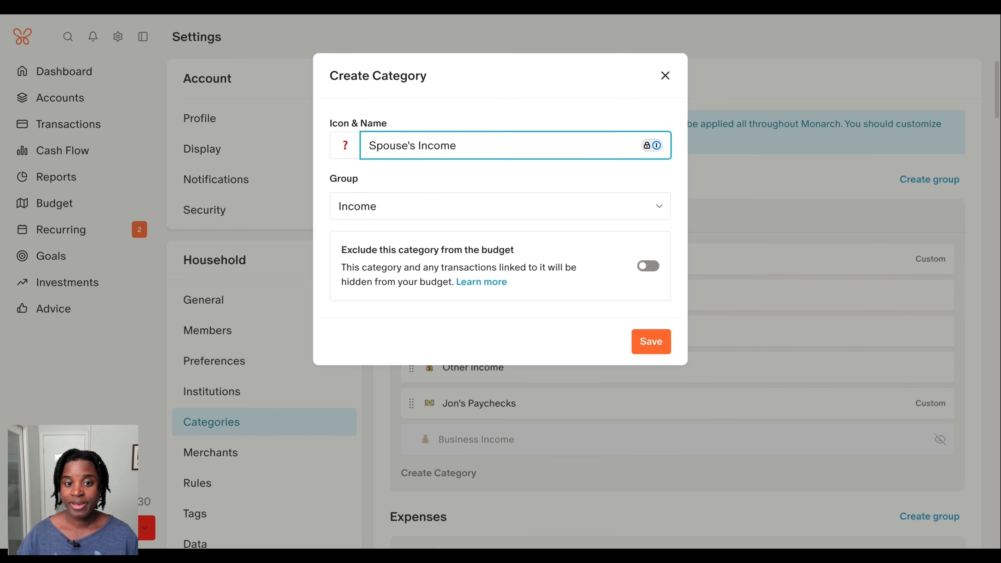
{"action": "left_click", "coordinate": [345, 146]}
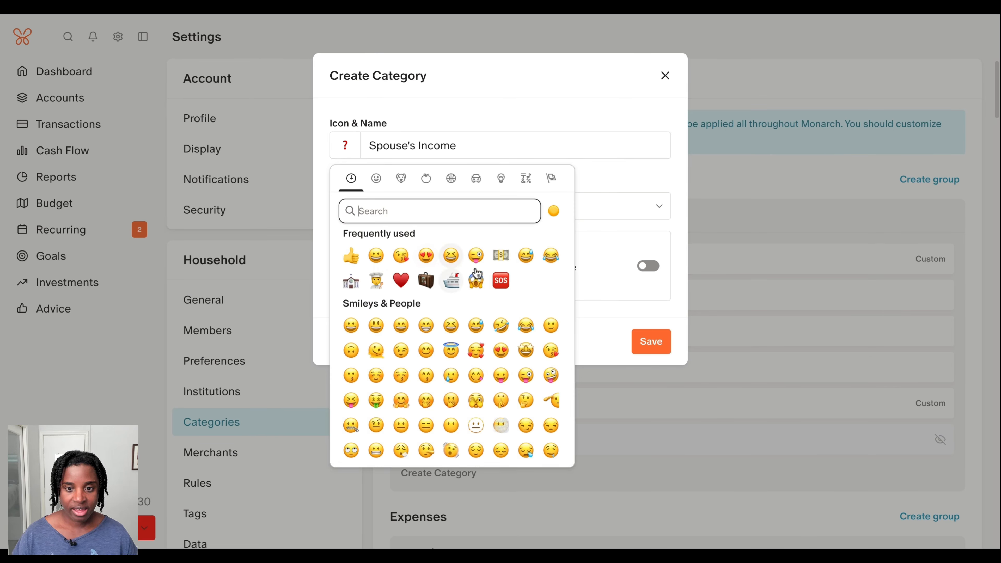
{"action": "left_click", "coordinate": [501, 256]}
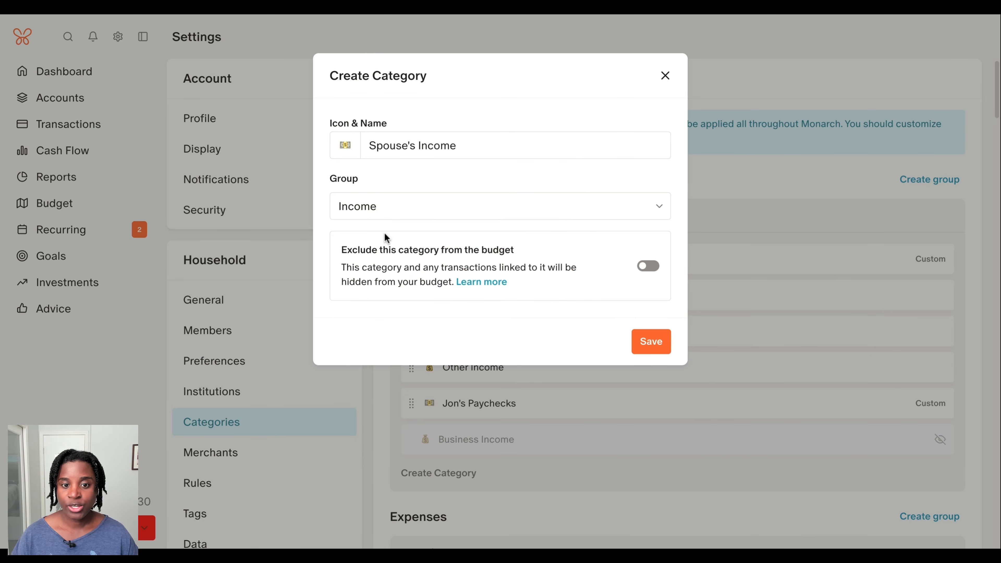
{"action": "left_click", "coordinate": [648, 342]}
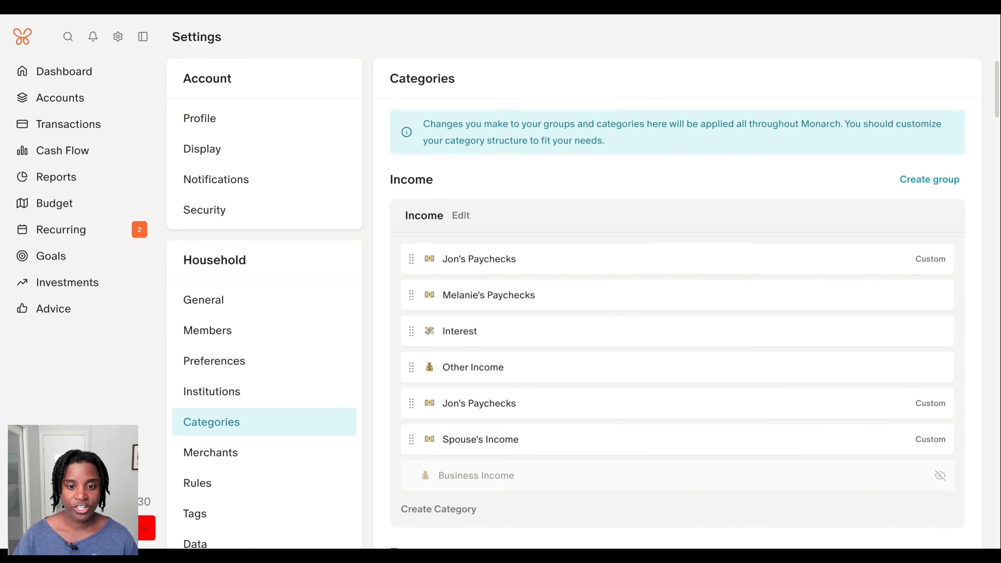
- Disable the Mortgage category in the Bills & Recurring expense group
{"action": "scroll", "coordinate": [566, 304], "scroll_direction": "down", "scroll_amount": 9}
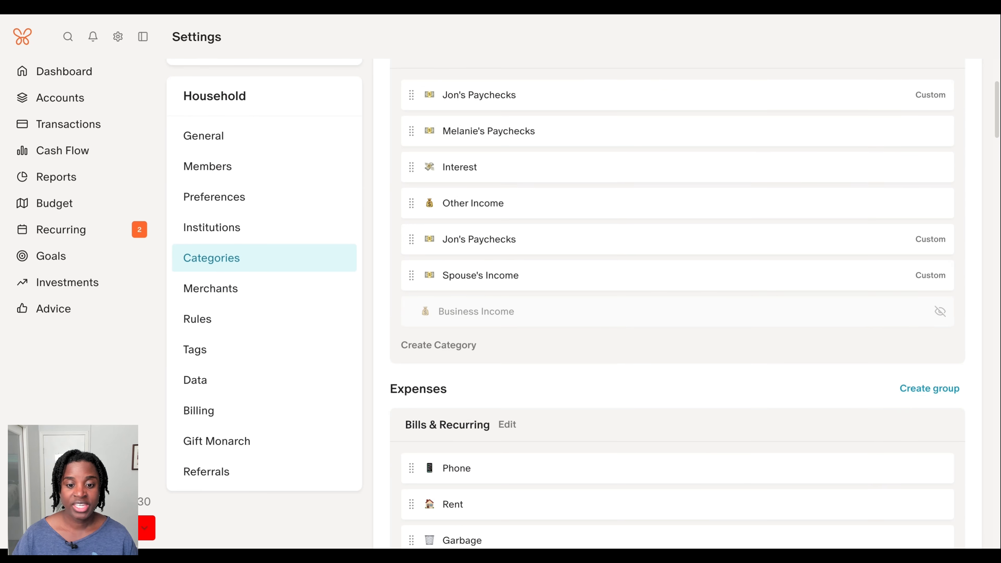
{"action": "scroll", "coordinate": [566, 303], "scroll_direction": "down", "scroll_amount": 3}
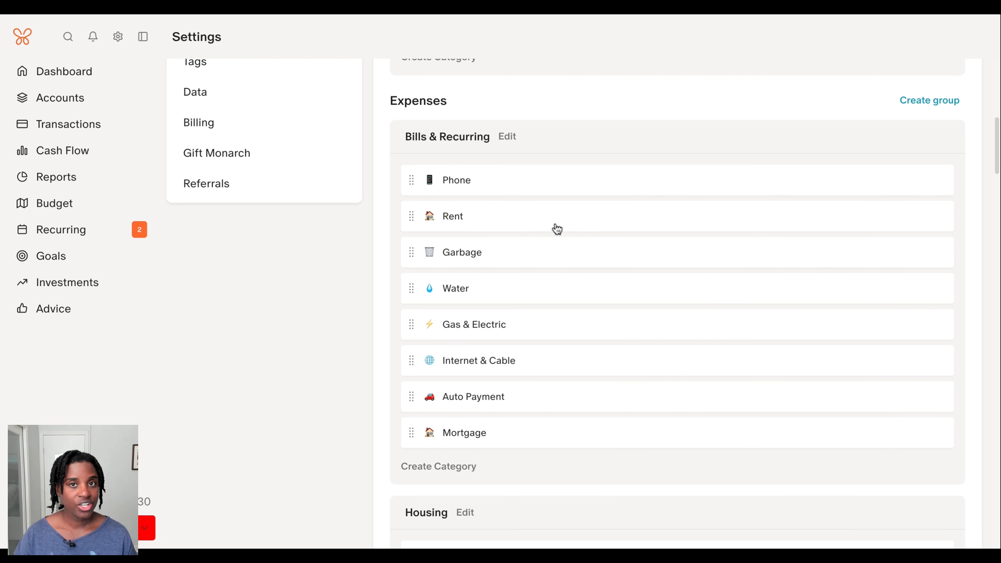
{"action": "left_click", "coordinate": [522, 437]}
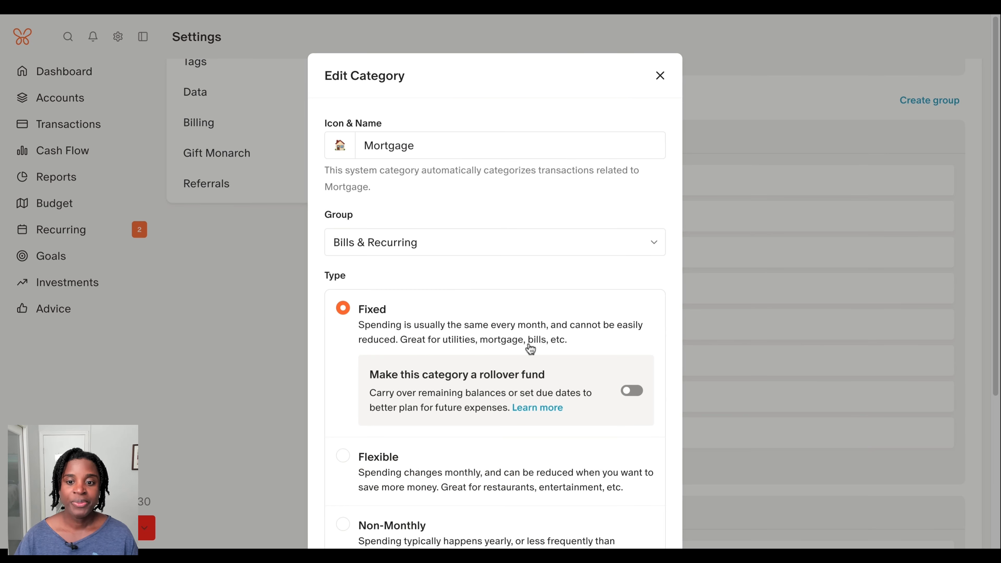
{"action": "scroll", "coordinate": [535, 340], "scroll_direction": "down", "scroll_amount": 5}
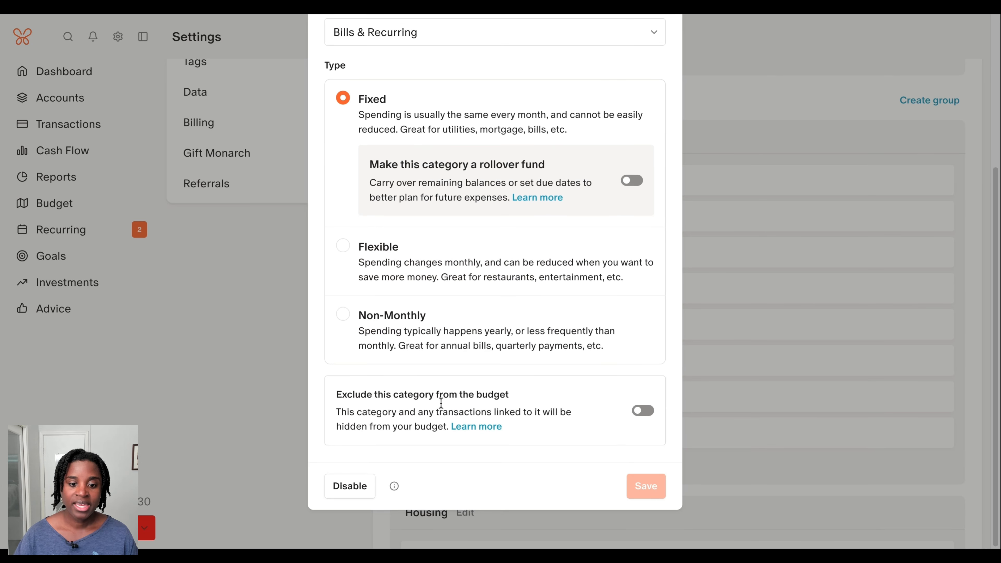
{"action": "left_click", "coordinate": [349, 489]}
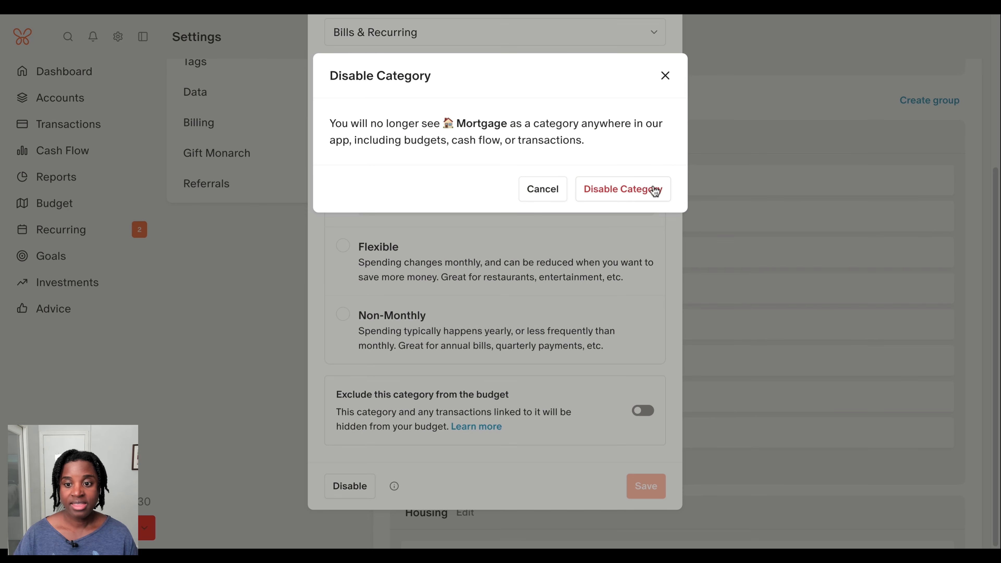
{"action": "left_click", "coordinate": [637, 197]}
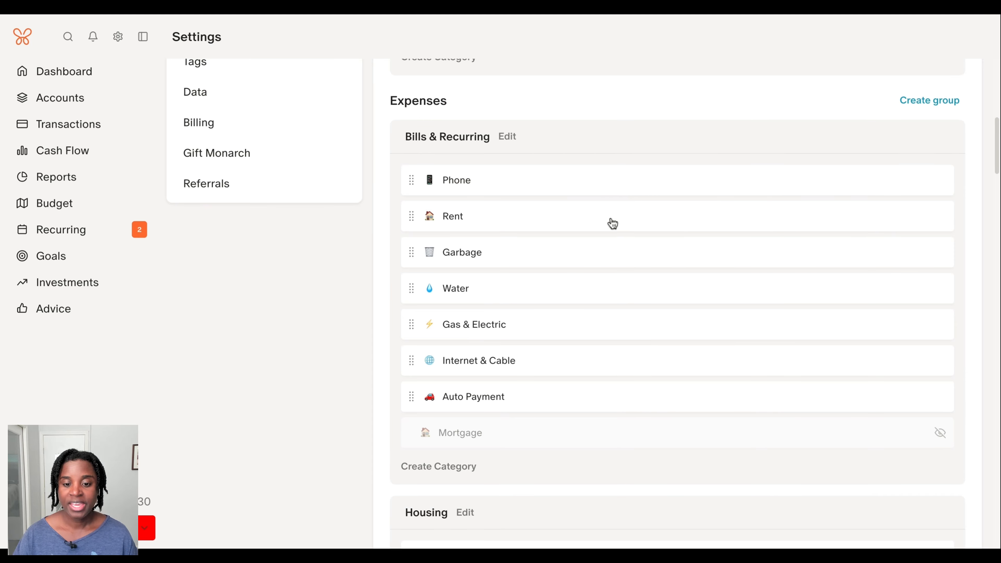
- Rename the Rent category in Bills & Recurring as "Rent & Mortgage" and save it
{"action": "left_click", "coordinate": [488, 223]}
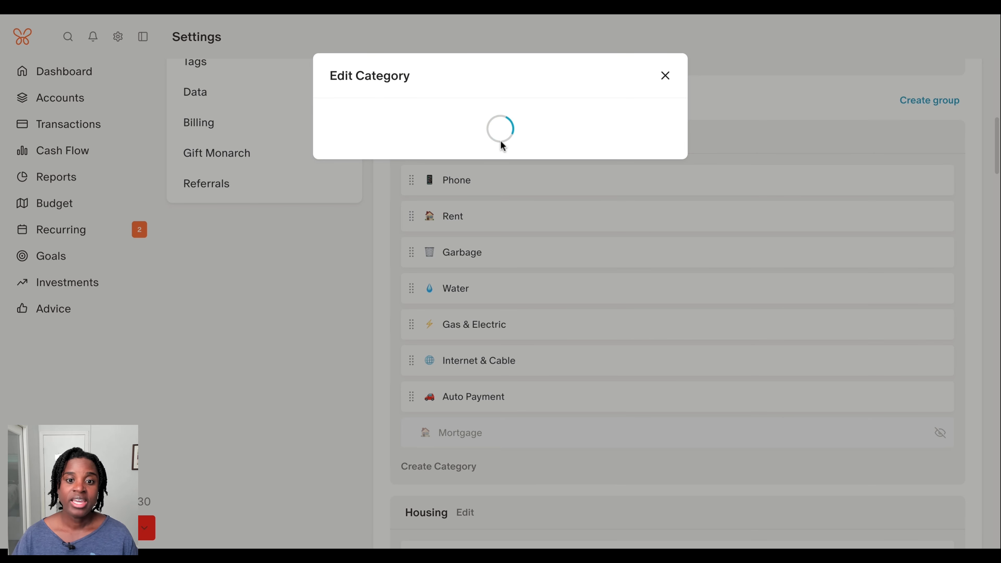
{"action": "left_click", "coordinate": [423, 141]}
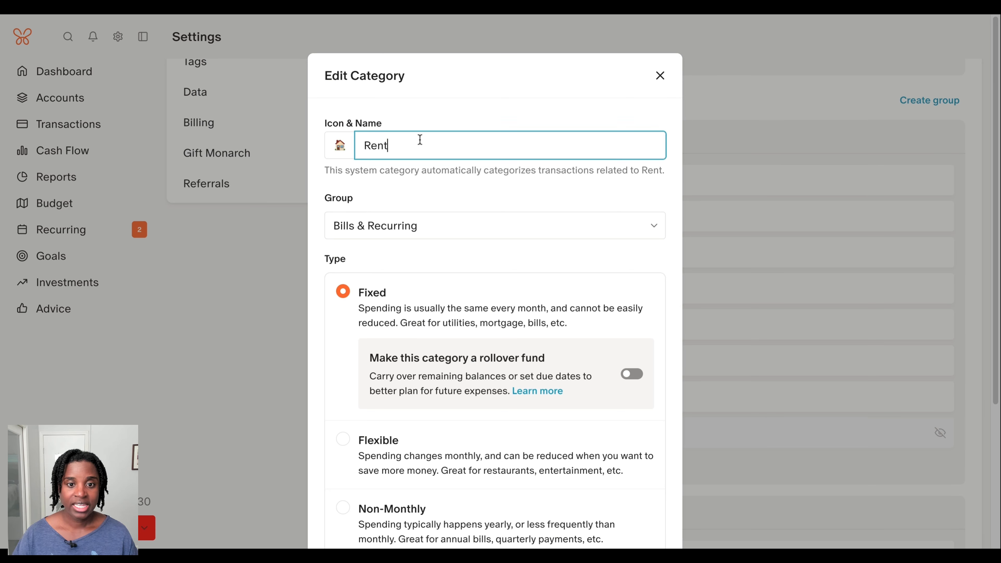
{"action": "type", "text": "& Hou"}
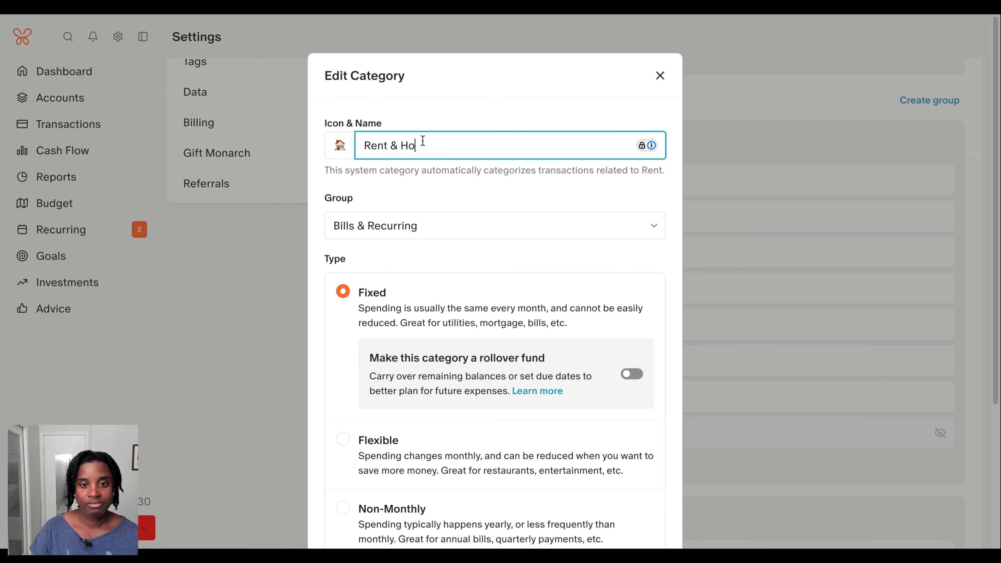
{"action": "key", "text": "BackSpace"}
{"action": "key", "text": "BackSpace"}
{"action": "key", "text": "BackSpace"}
{"action": "type", "text": "Mortgage"}
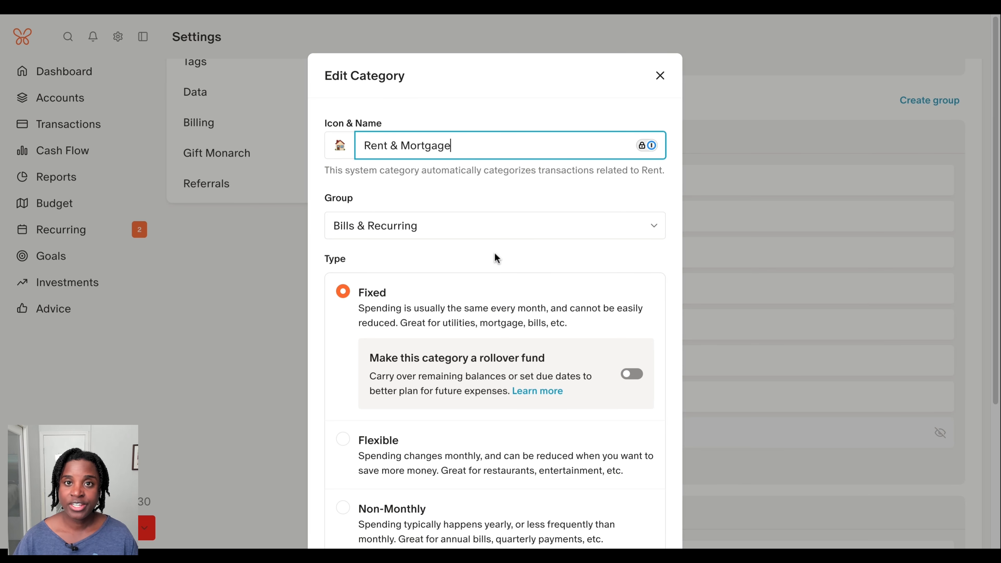
{"action": "scroll", "coordinate": [494, 252], "scroll_direction": "down", "scroll_amount": 5}
{"action": "left_click", "coordinate": [642, 488]}
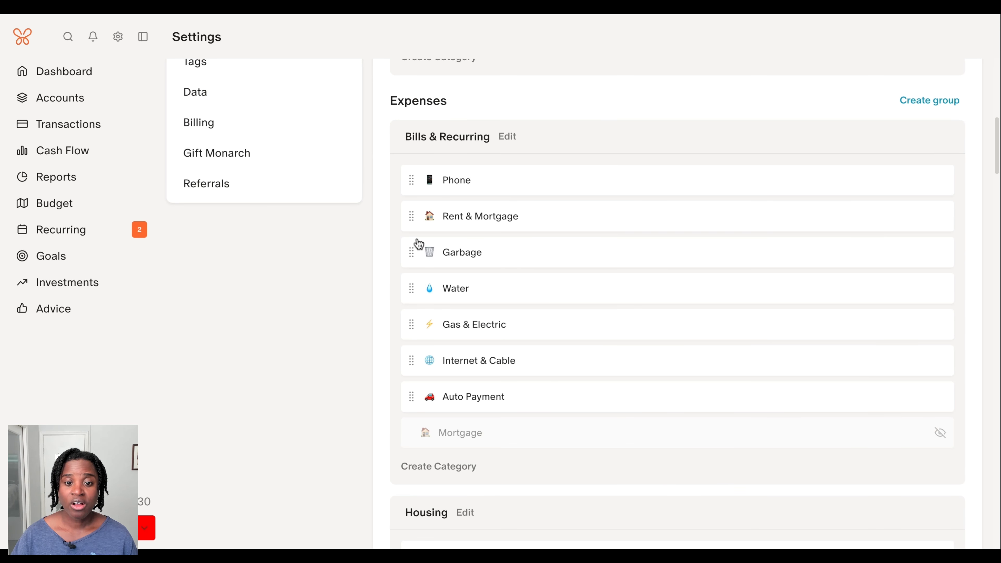
- Reorder the Bills & Recurring categories so Rent & Mortgage comes first, followed by Garbage, Water and Phone
{"action": "left_click_drag", "start_coordinate": [412, 218], "coordinate": [412, 181]}
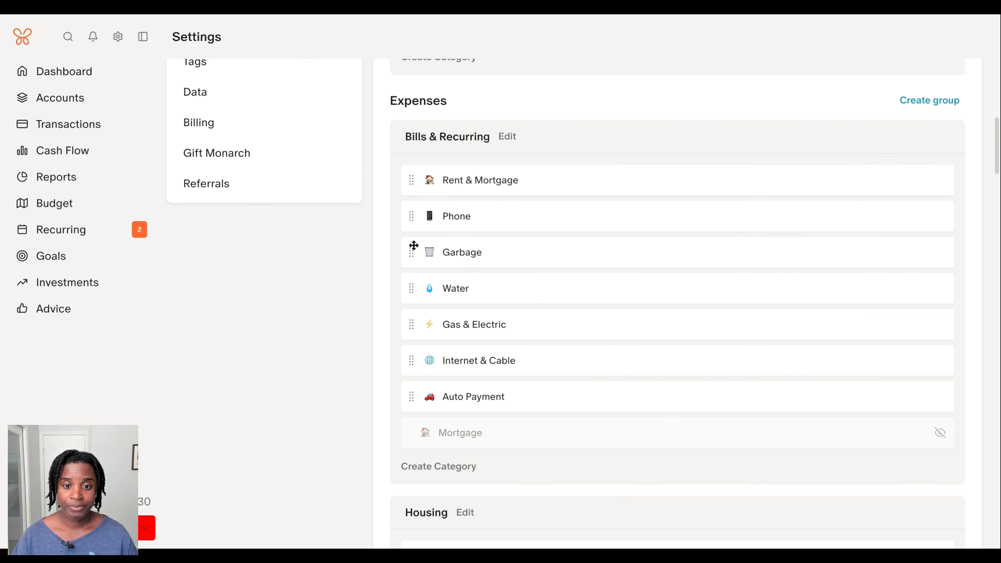
{"action": "left_click_drag", "start_coordinate": [411, 250], "coordinate": [412, 181]}
{"action": "left_click_drag", "start_coordinate": [412, 289], "coordinate": [412, 216]}
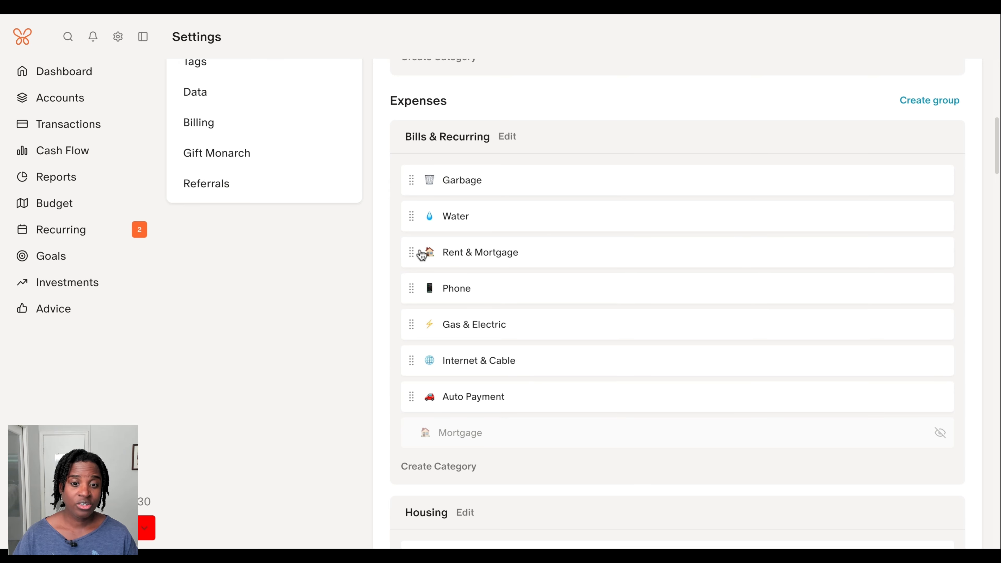
{"action": "left_click_drag", "start_coordinate": [418, 253], "coordinate": [411, 156]}
{"action": "left_click_drag", "start_coordinate": [417, 173], "coordinate": [415, 174]}
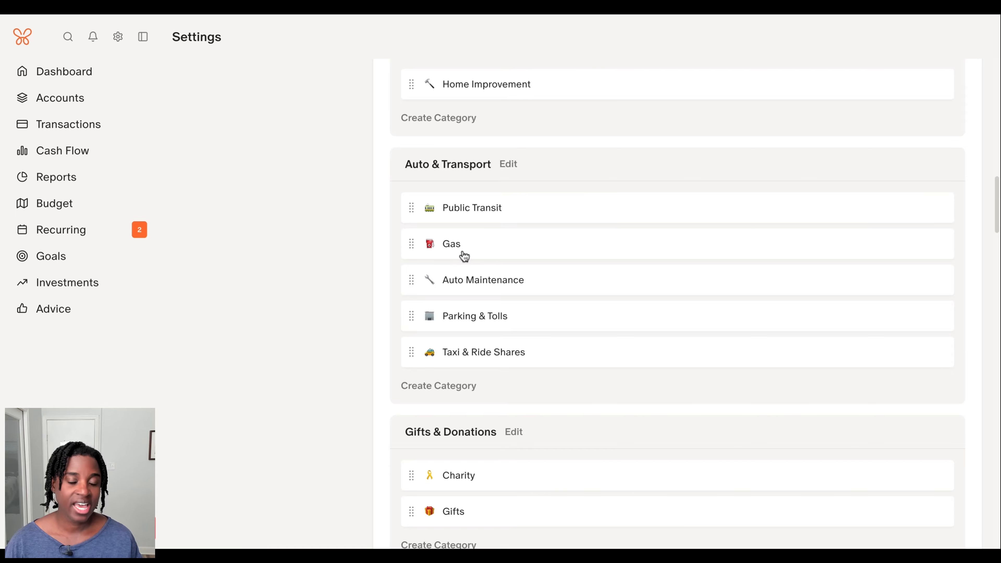
- Start disabling the Gas category in Auto & Transport and choose Public Transit for reassigning its transactions and rules
{"action": "left_click", "coordinate": [478, 245]}
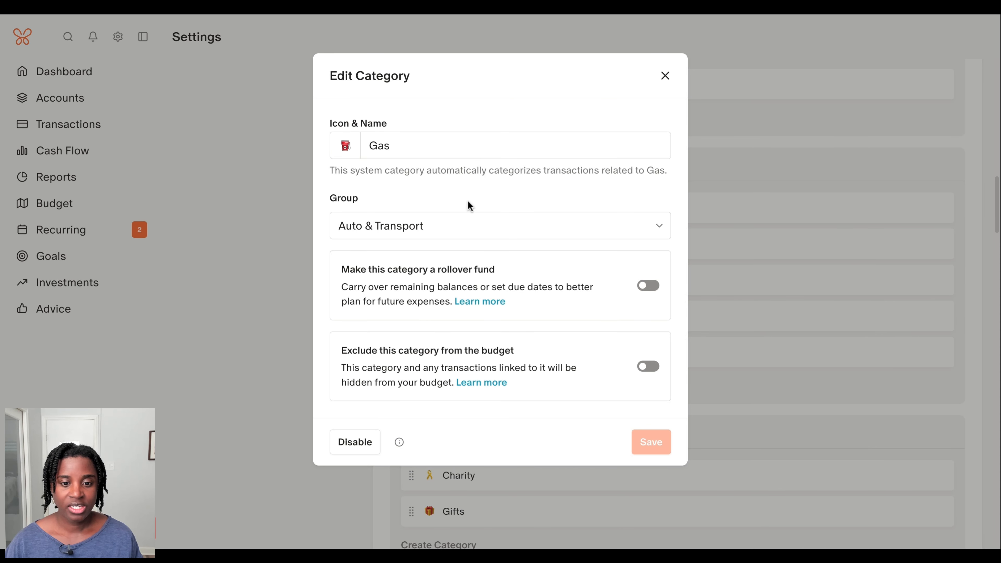
{"action": "left_click", "coordinate": [366, 448]}
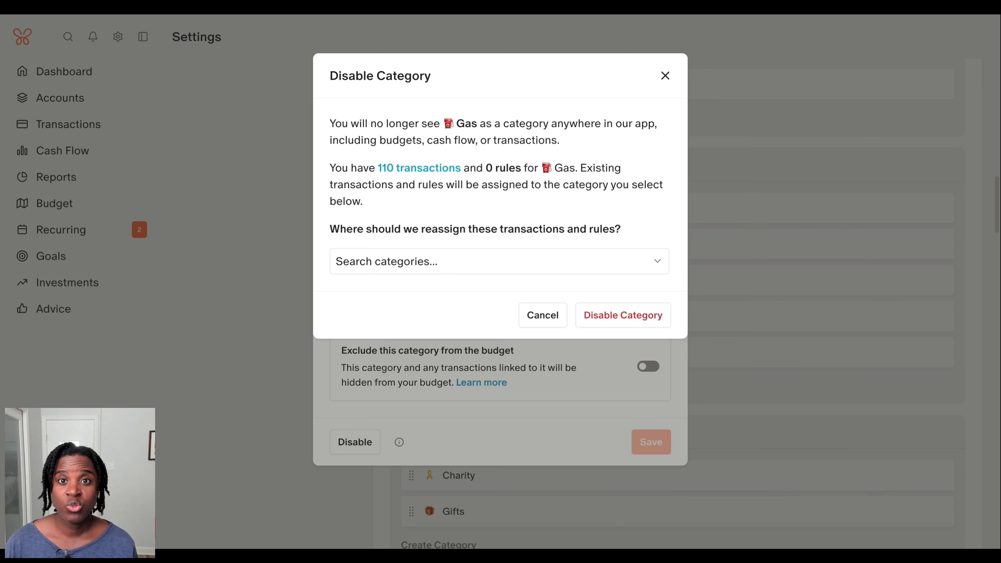
{"action": "left_click", "coordinate": [449, 260]}
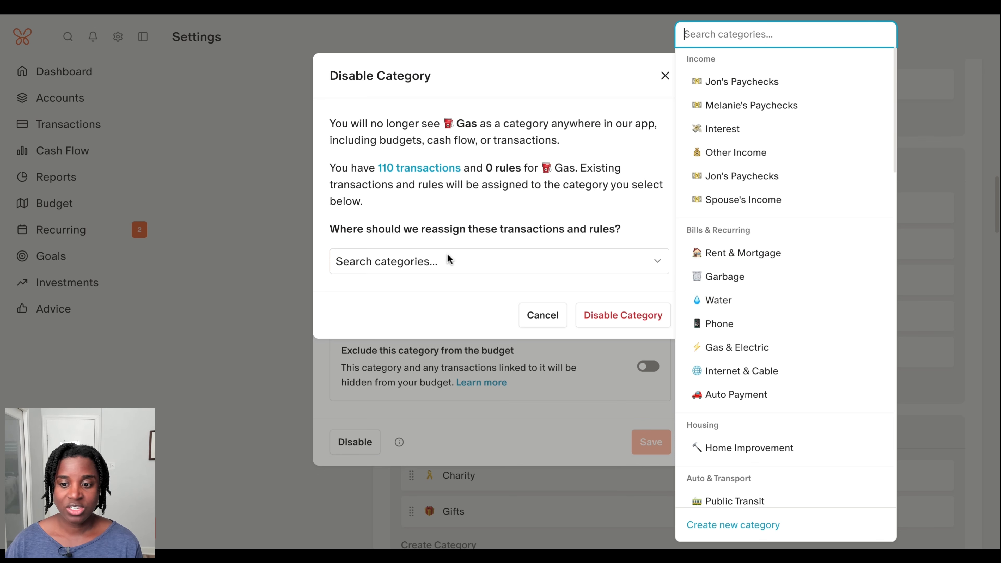
{"action": "scroll", "coordinate": [749, 272], "scroll_direction": "down", "scroll_amount": 3}
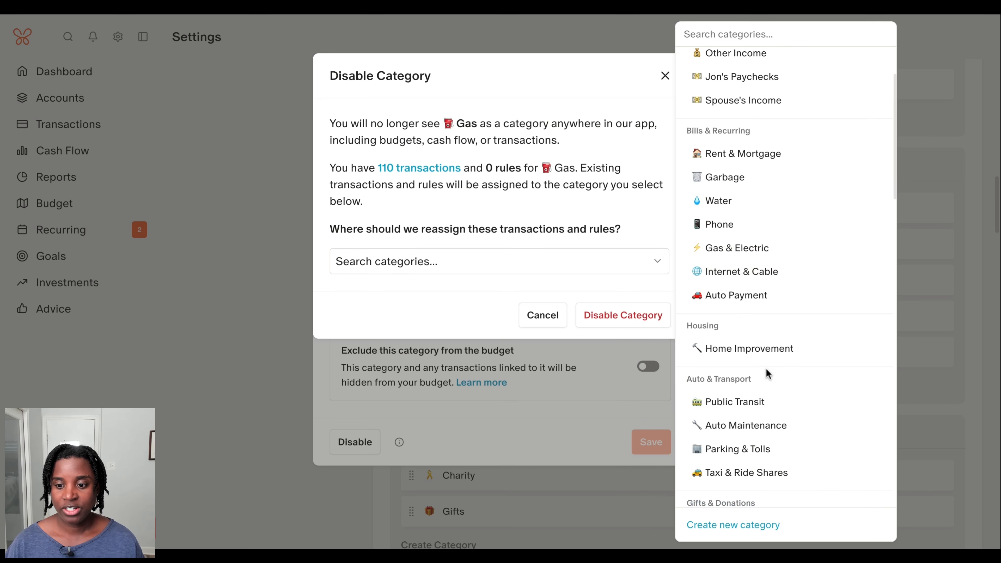
{"action": "left_click", "coordinate": [751, 405]}
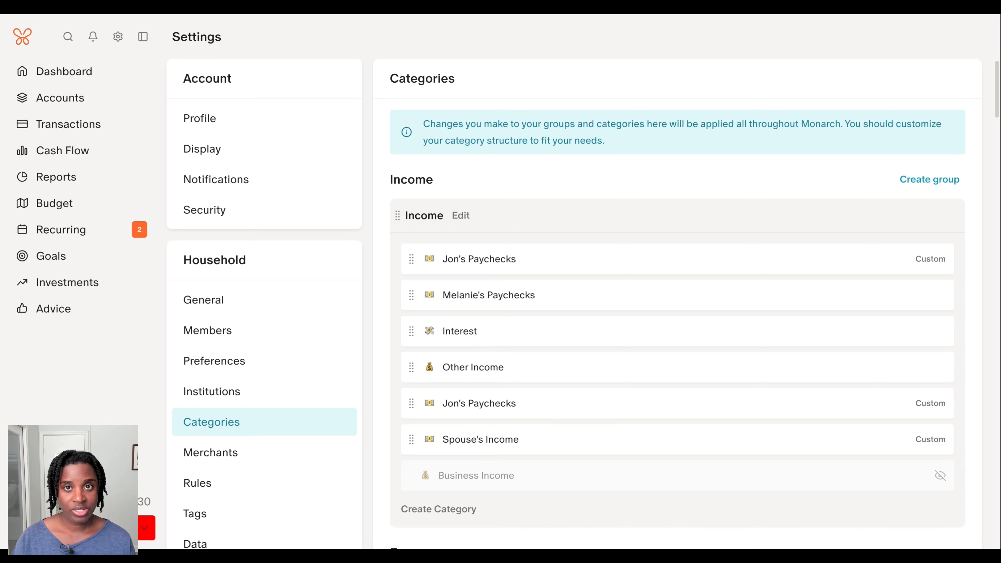
- Move the Housing and Auto & Transport expense groups above Bills & Recurring
{"action": "scroll", "coordinate": [566, 310], "scroll_direction": "down", "scroll_amount": 6}
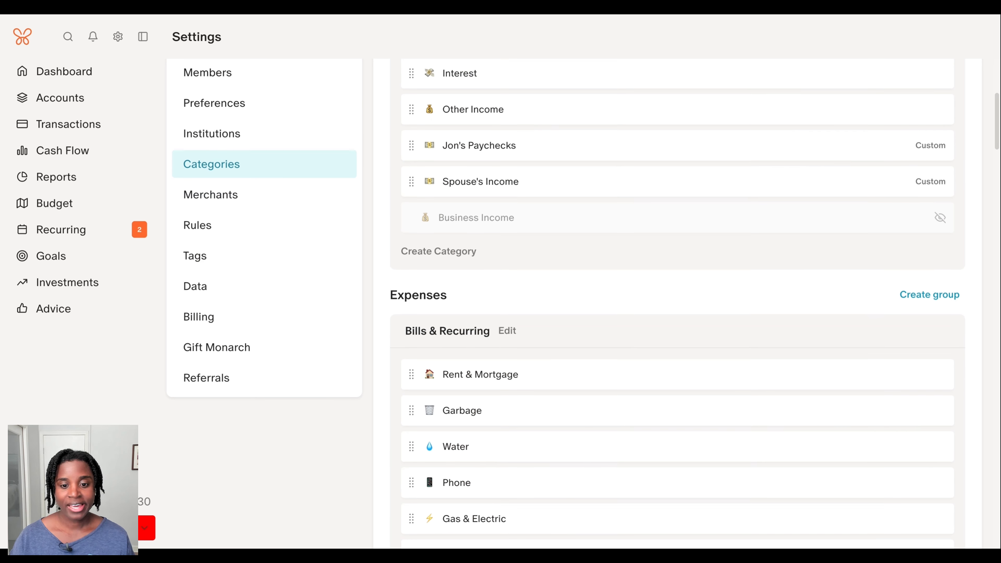
{"action": "scroll", "coordinate": [566, 310], "scroll_direction": "down", "scroll_amount": 4}
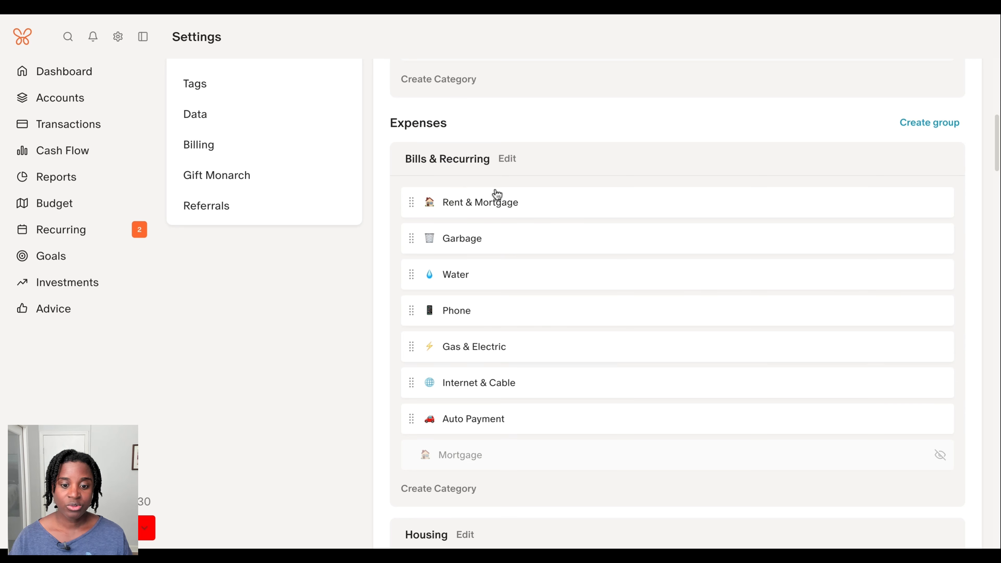
{"action": "scroll", "coordinate": [493, 205], "scroll_direction": "down", "scroll_amount": 1}
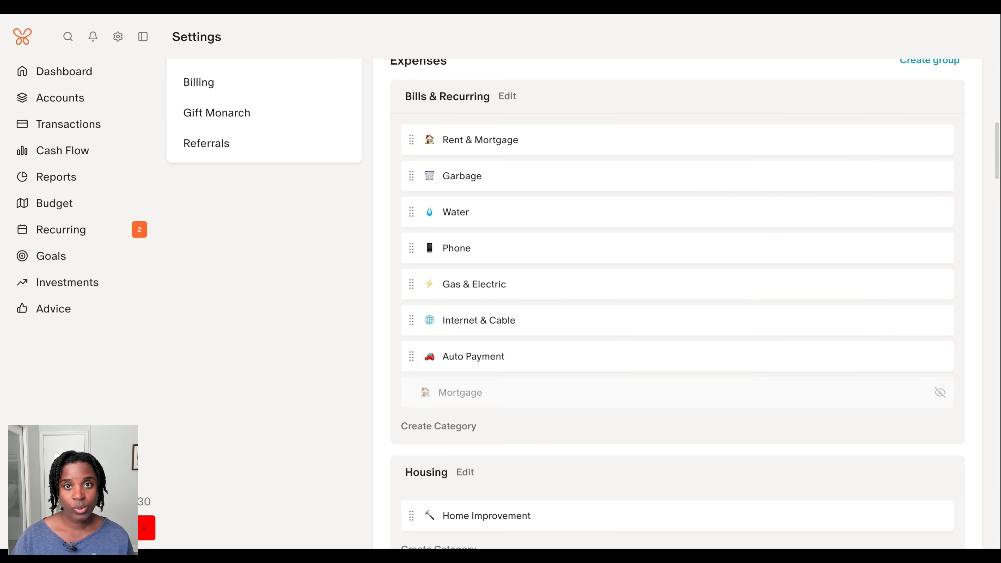
{"action": "scroll", "coordinate": [487, 280], "scroll_direction": "down", "scroll_amount": 1}
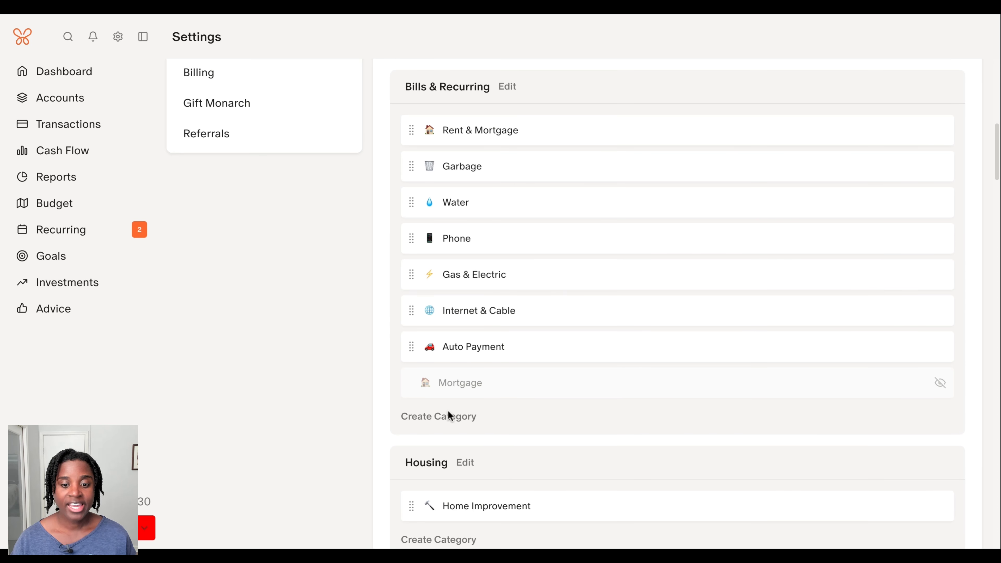
{"action": "left_click_drag", "start_coordinate": [423, 464], "coordinate": [420, 105]}
{"action": "scroll", "coordinate": [463, 248], "scroll_direction": "down", "scroll_amount": 1}
{"action": "scroll", "coordinate": [465, 276], "scroll_direction": "down", "scroll_amount": 3}
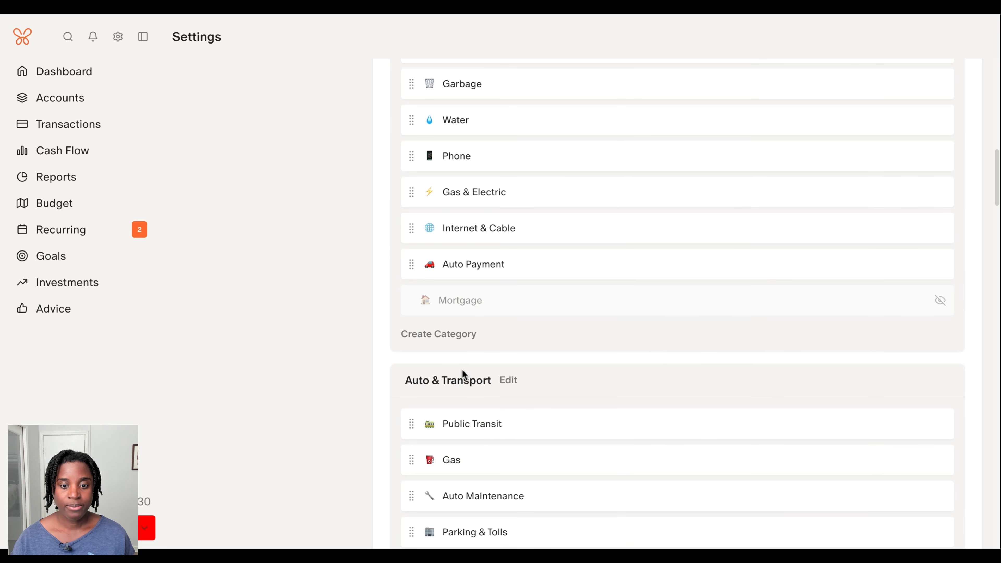
{"action": "left_click_drag", "start_coordinate": [449, 387], "coordinate": [458, 166]}
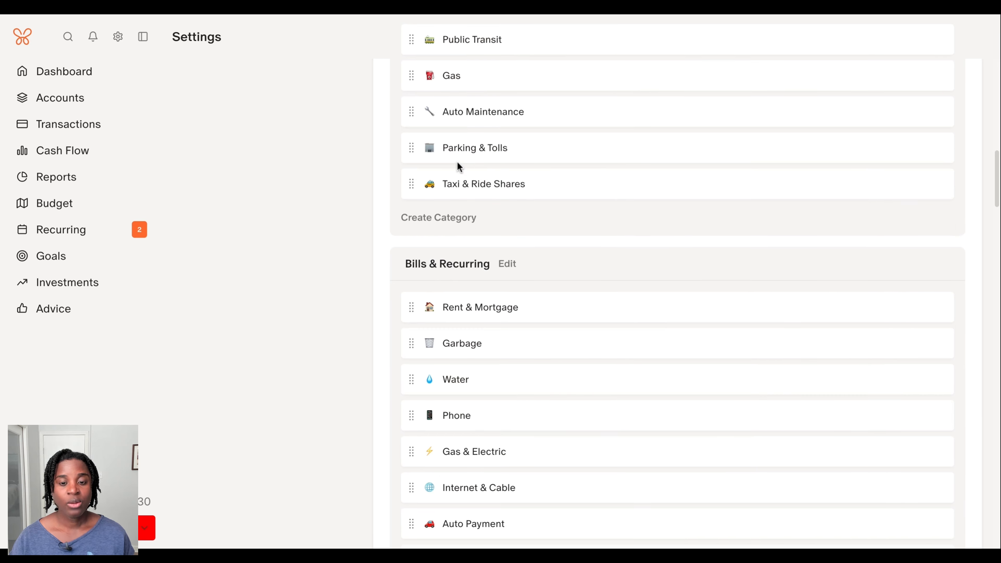
- Move the Bills & Recurring group back to the start of Expenses and place its Water category directly after Gas & Electric
{"action": "scroll", "coordinate": [461, 165], "scroll_direction": "up", "scroll_amount": 4}
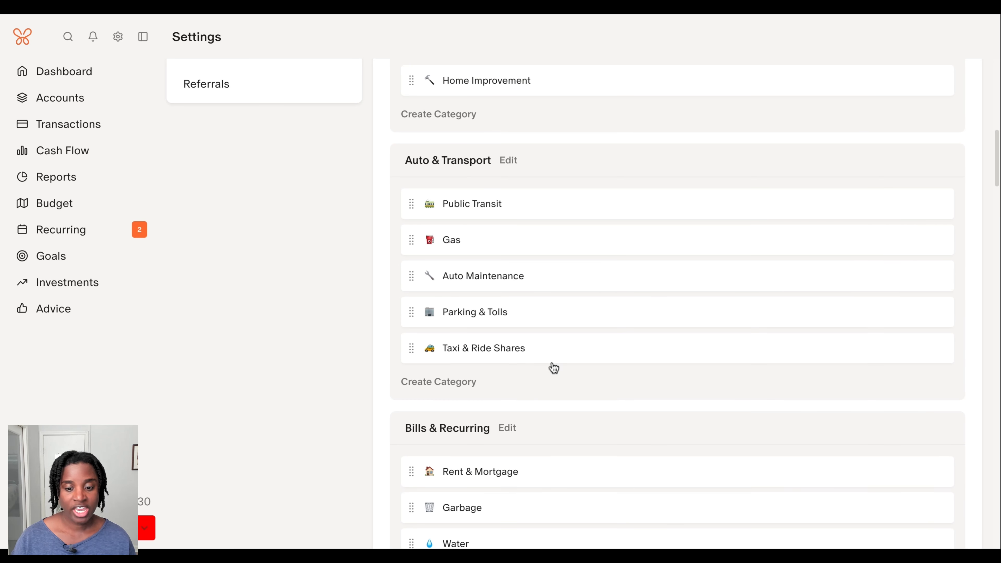
{"action": "scroll", "coordinate": [460, 444], "scroll_direction": "up", "scroll_amount": 1}
{"action": "left_click_drag", "start_coordinate": [454, 449], "coordinate": [474, 134]}
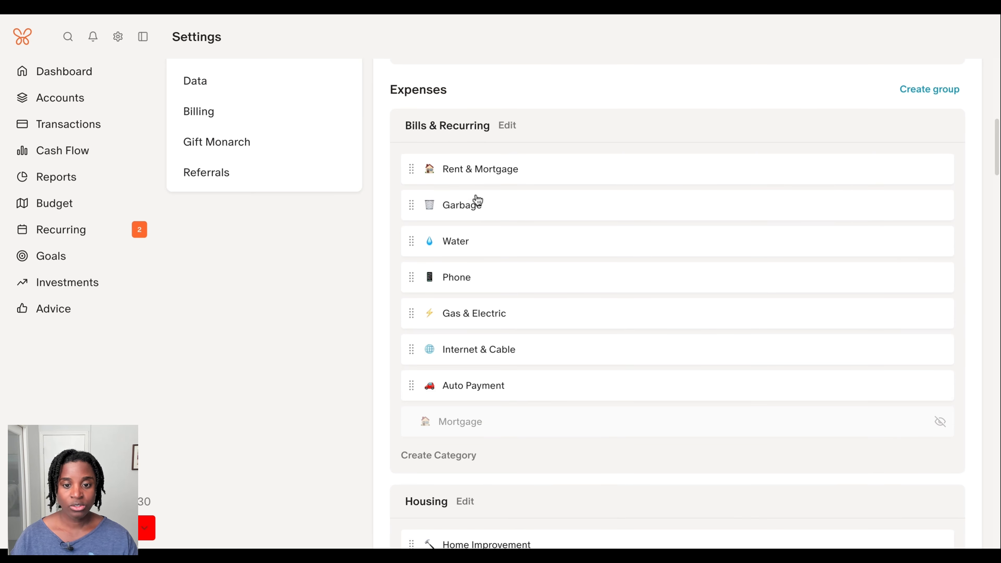
{"action": "left_click_drag", "start_coordinate": [472, 250], "coordinate": [471, 343]}
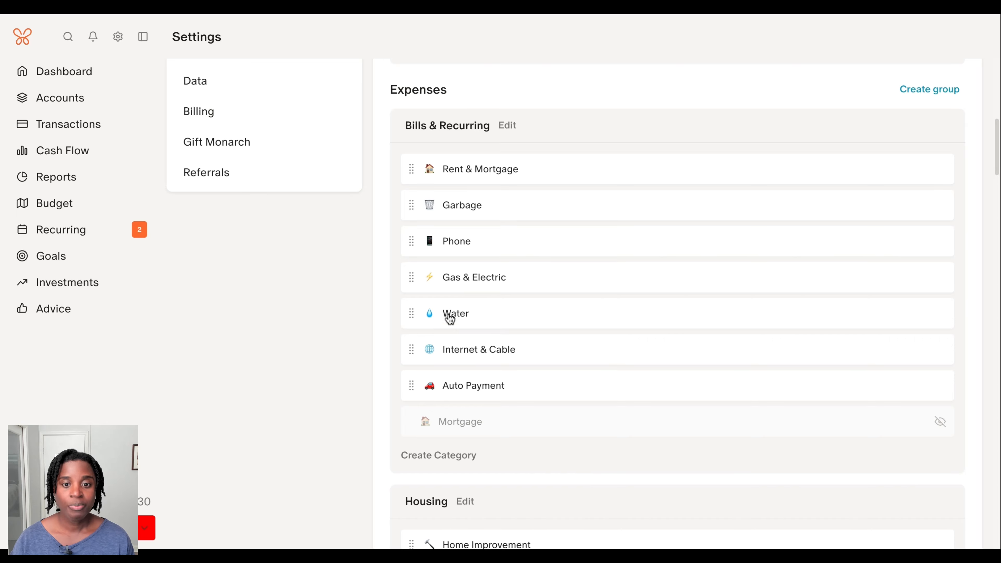
- Check the order of the Bills & Recurring categories in the monthly budget
{"action": "left_click", "coordinate": [84, 204]}
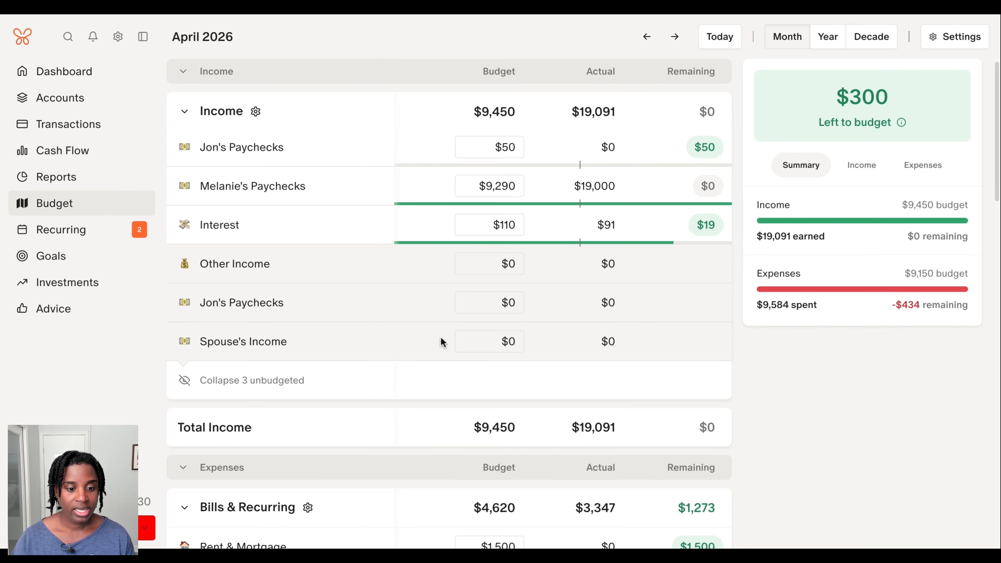
{"action": "scroll", "coordinate": [440, 336], "scroll_direction": "down", "scroll_amount": 4}
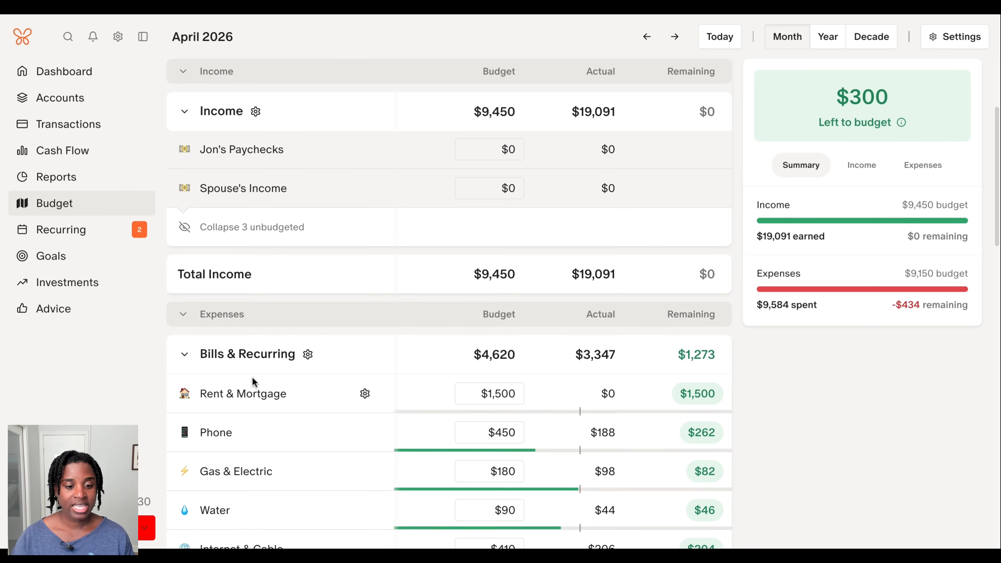
{"action": "scroll", "coordinate": [252, 379], "scroll_direction": "down", "scroll_amount": 1}
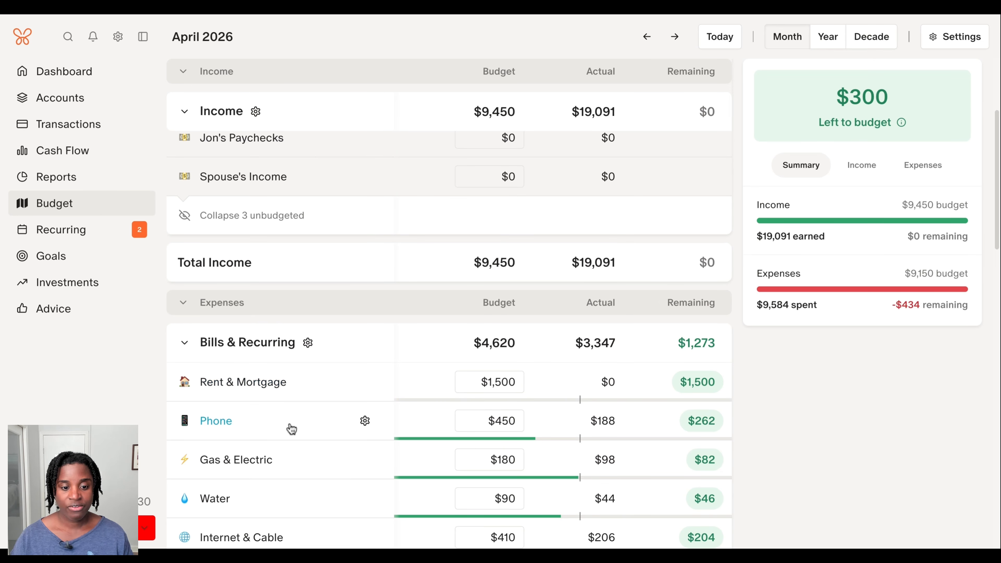
- Return to the household category settings and review the expense and transfer groups through to the end of the list
{"action": "left_click", "coordinate": [118, 37]}
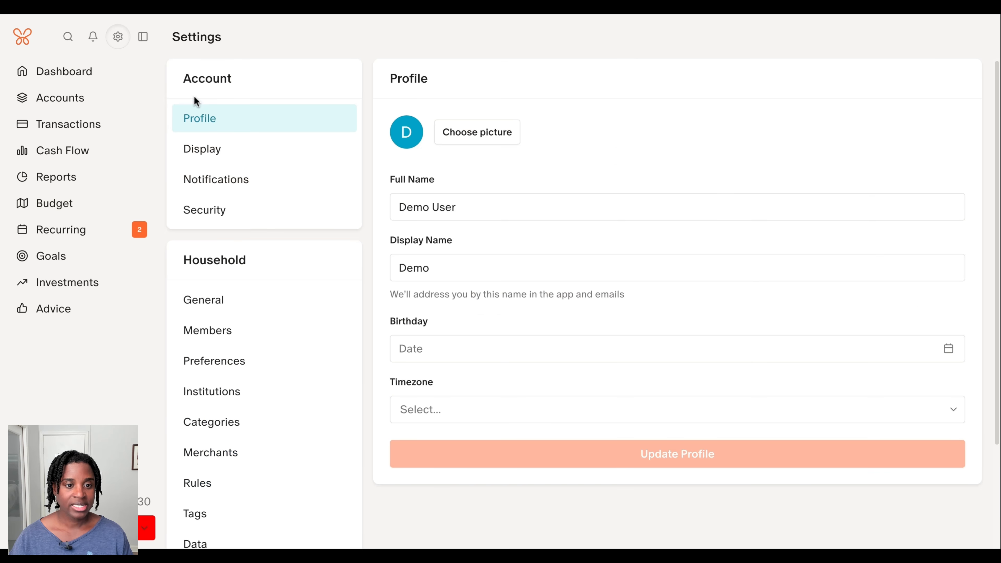
{"action": "left_click", "coordinate": [259, 420]}
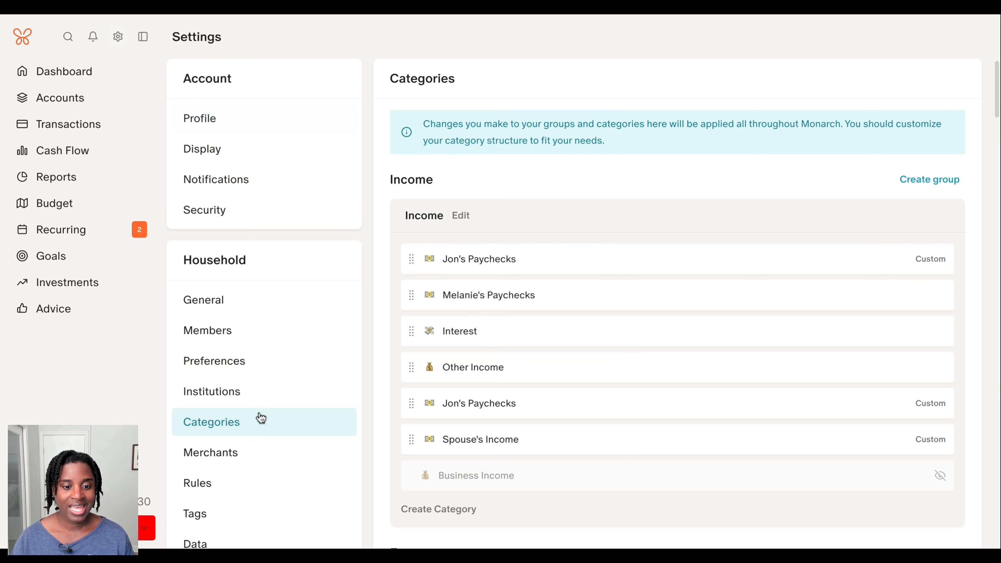
{"action": "scroll", "coordinate": [572, 331], "scroll_direction": "down", "scroll_amount": 5}
{"action": "scroll", "coordinate": [572, 330], "scroll_direction": "down", "scroll_amount": 1}
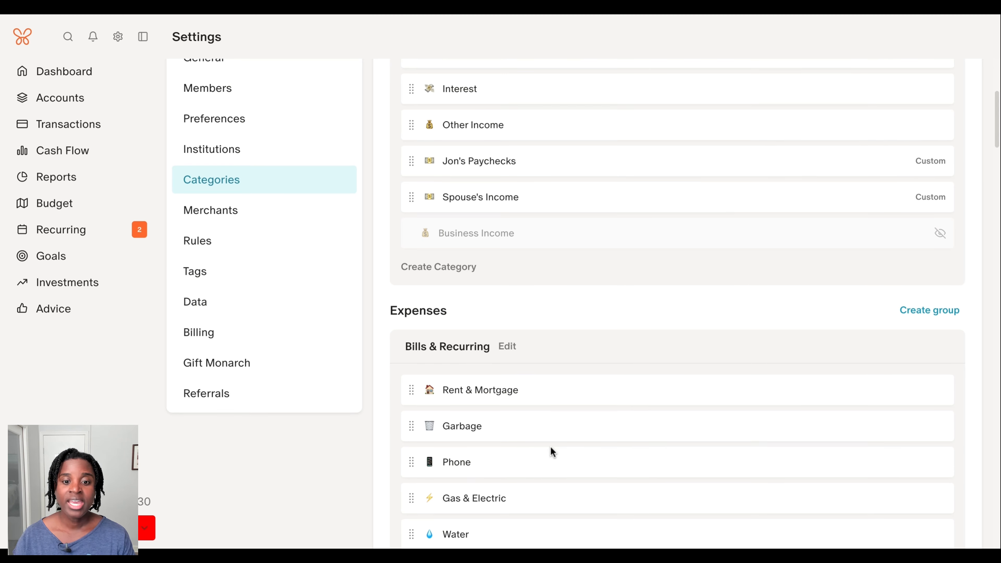
{"action": "scroll", "coordinate": [551, 450], "scroll_direction": "down", "scroll_amount": 3}
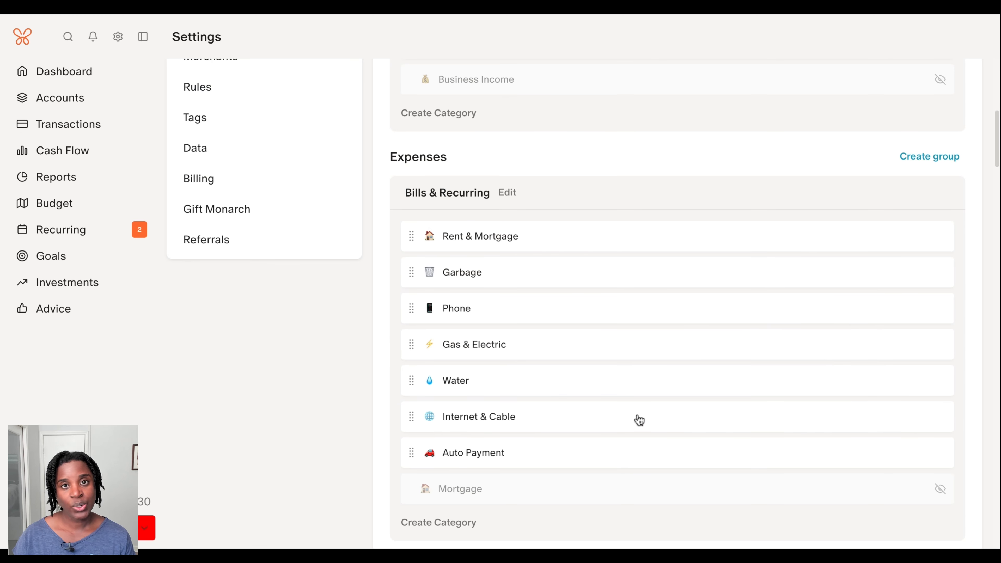
{"action": "scroll", "coordinate": [638, 419], "scroll_direction": "down", "scroll_amount": 5}
{"action": "scroll", "coordinate": [640, 420], "scroll_direction": "down", "scroll_amount": 6}
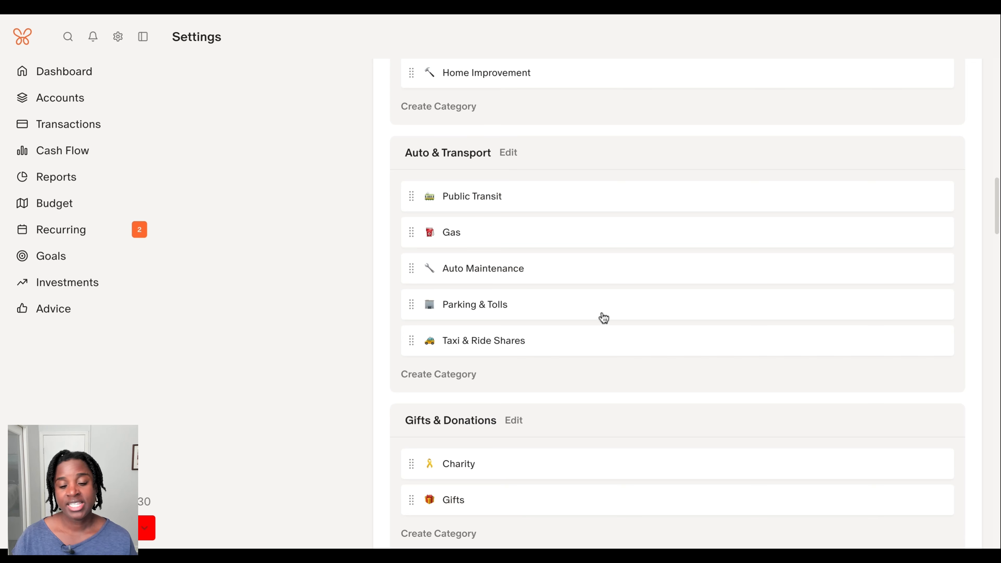
{"action": "scroll", "coordinate": [602, 315], "scroll_direction": "down", "scroll_amount": 5}
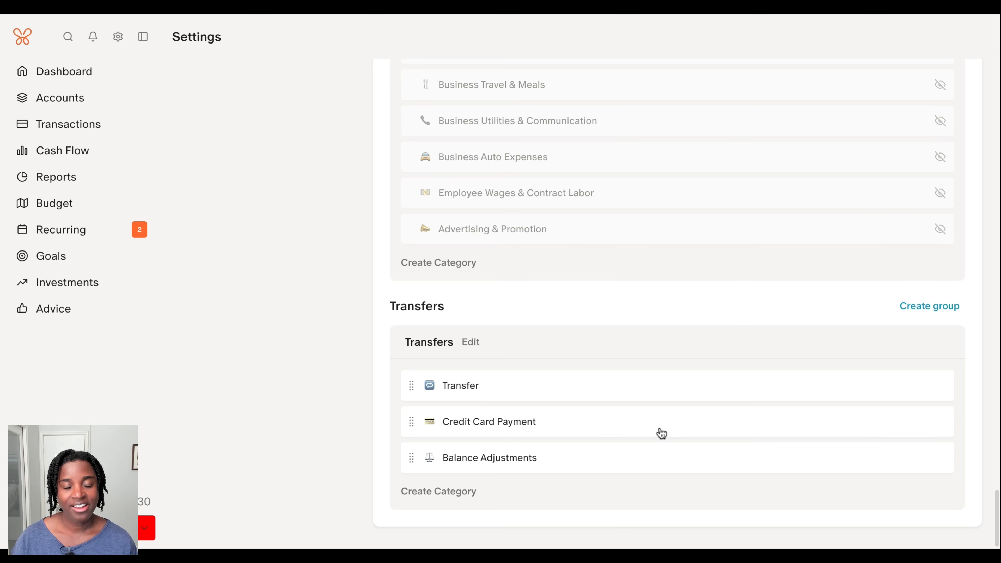
{"action": "scroll", "coordinate": [662, 434], "scroll_direction": "up", "scroll_amount": 2}
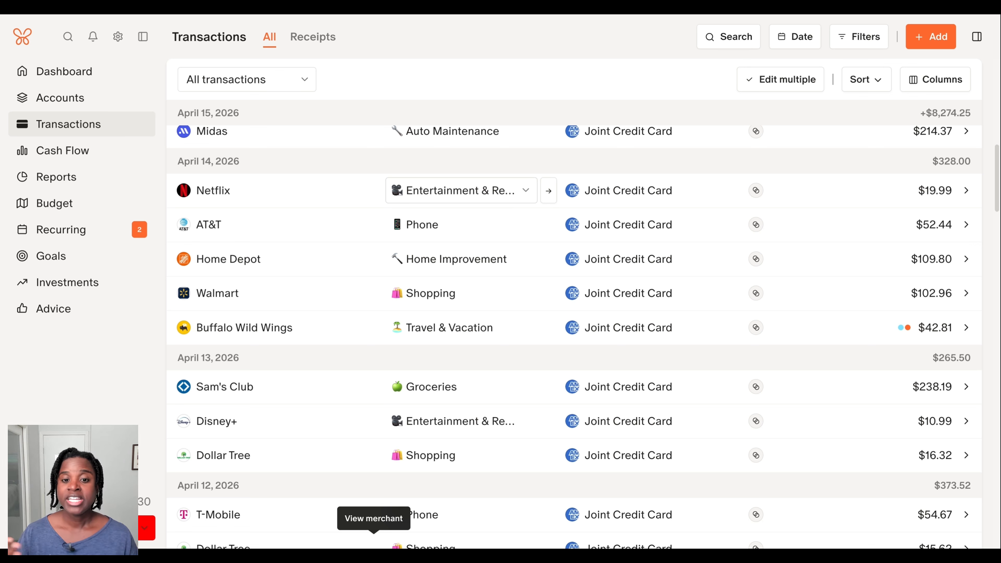
- Change the category of the April 14, 2026 Netflix transaction to subscriptions
{"action": "scroll", "coordinate": [574, 315], "scroll_direction": "down", "scroll_amount": 1}
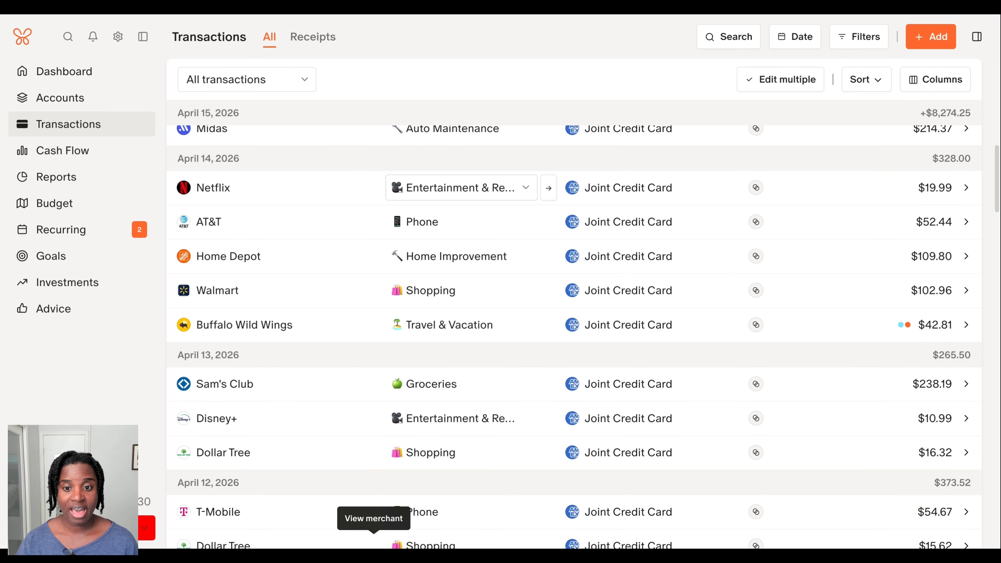
{"action": "left_click", "coordinate": [519, 189]}
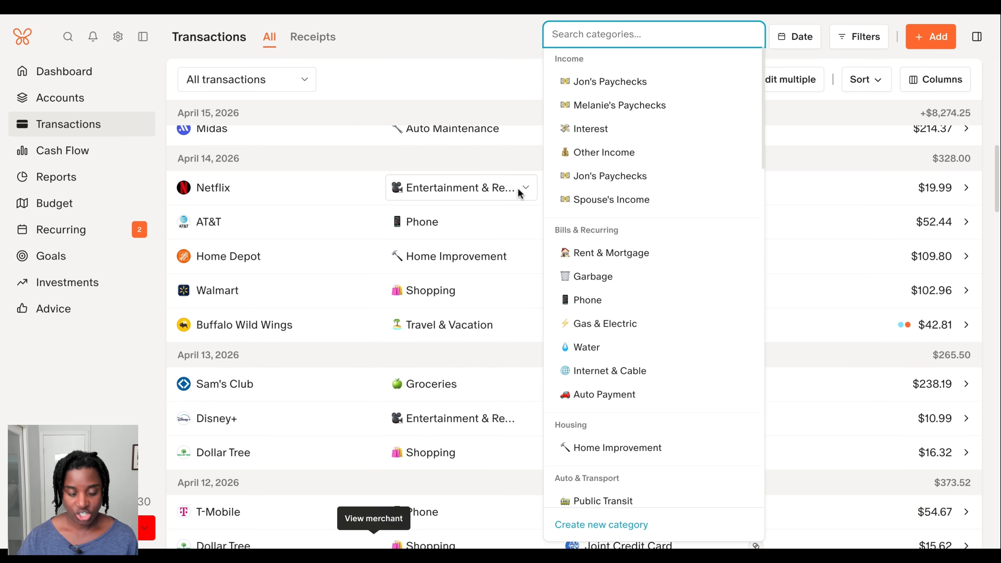
{"action": "type", "text": "sub"}
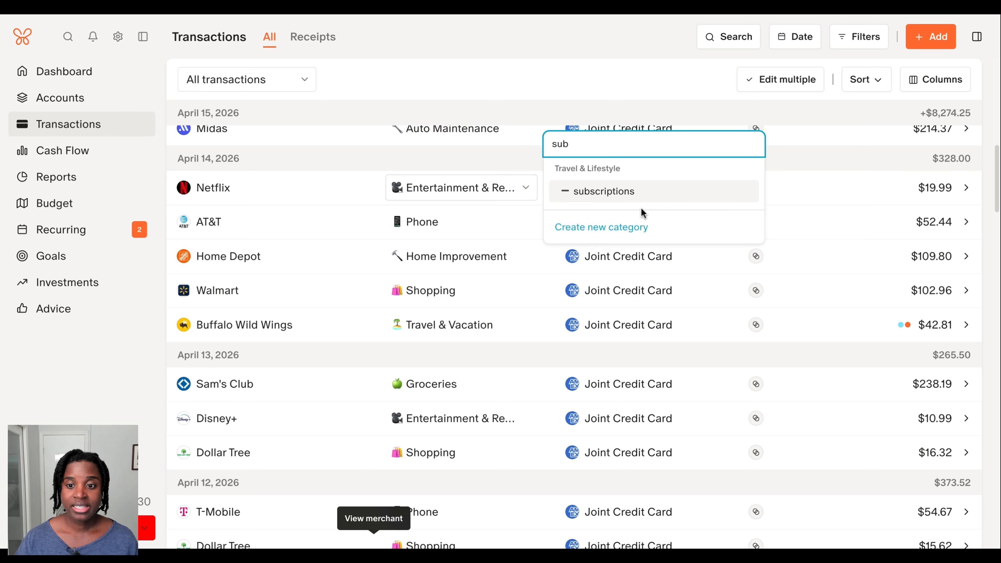
{"action": "left_click", "coordinate": [654, 201]}
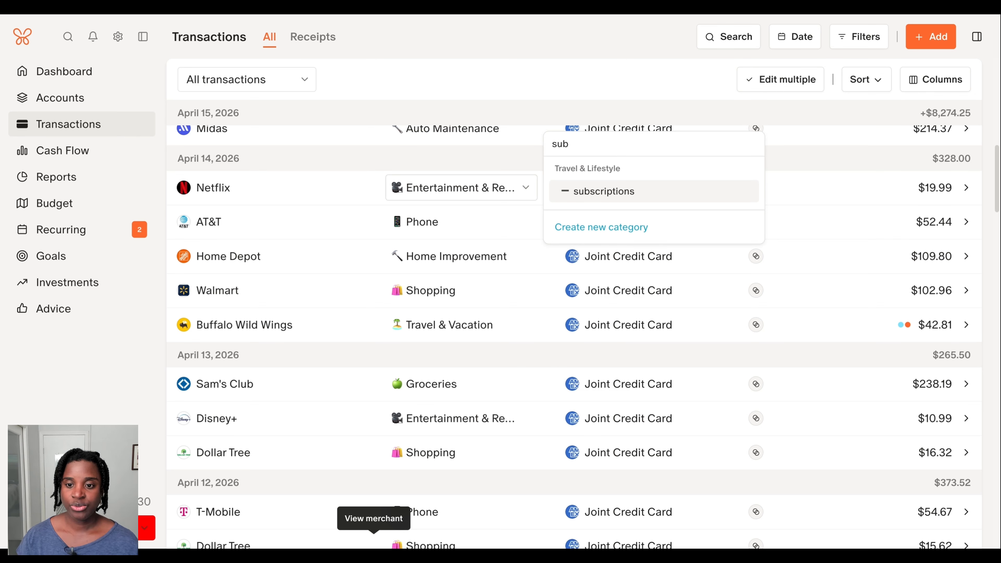
{"action": "key", "text": "Return"}
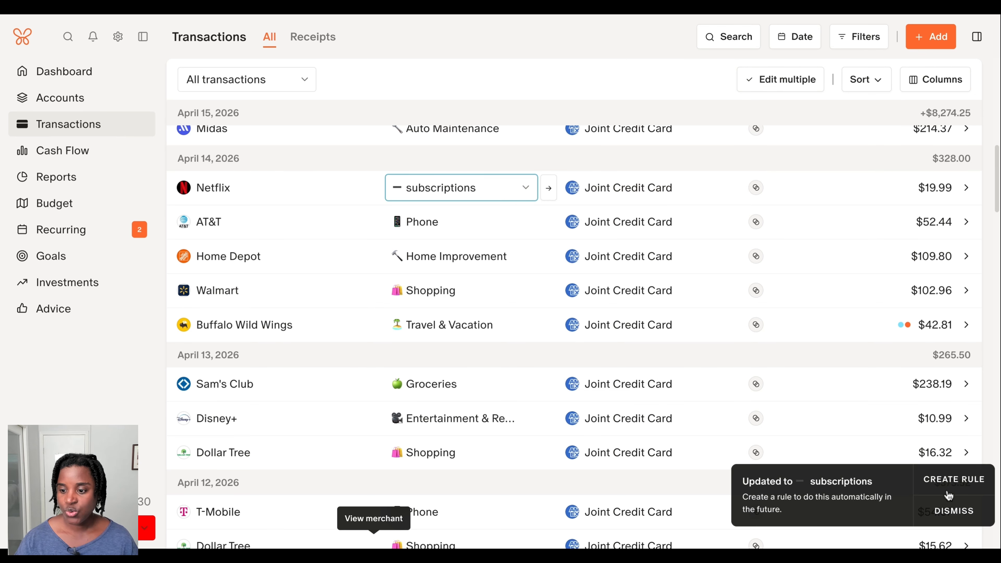
- Create a rule assigning transactions whose merchant name exactly matches Netflix to subscriptions, and include existing transactions
{"action": "left_click", "coordinate": [957, 491]}
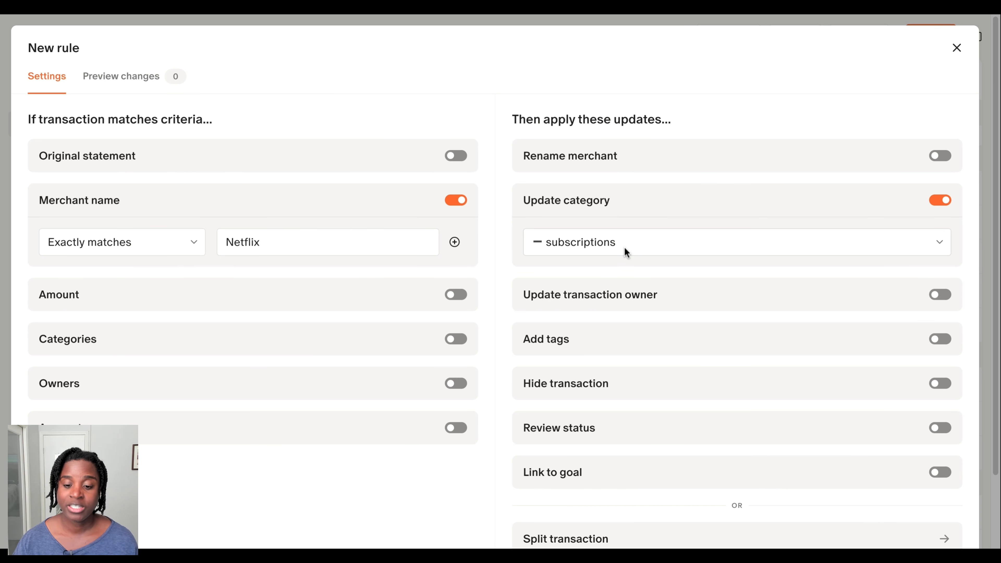
{"action": "scroll", "coordinate": [626, 248], "scroll_direction": "down", "scroll_amount": 2}
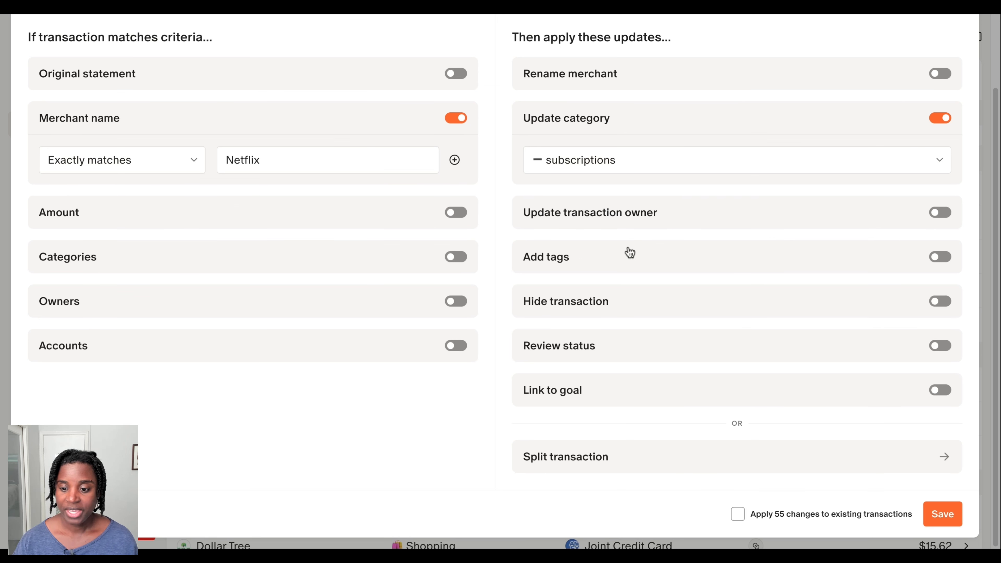
{"action": "left_click", "coordinate": [788, 524]}
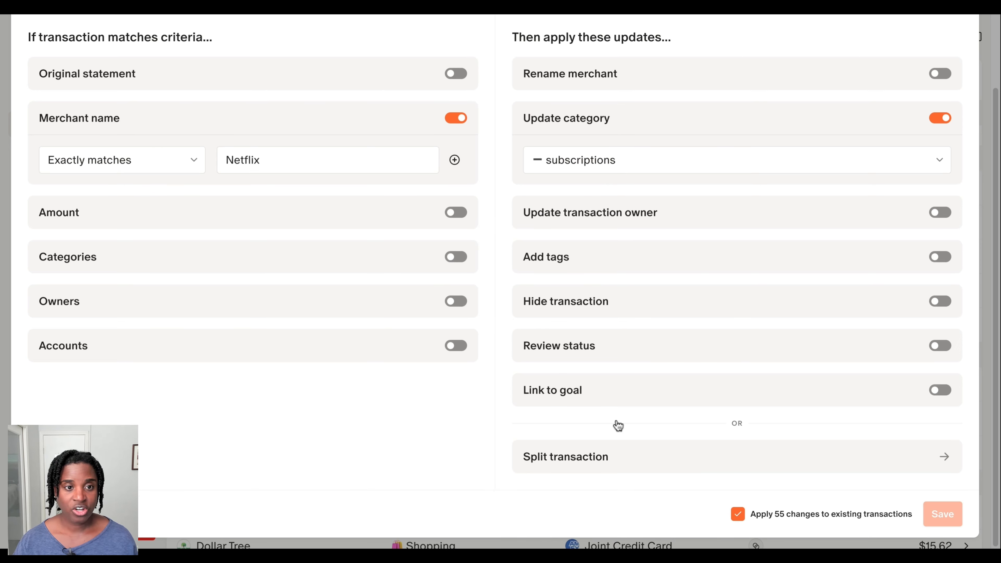
{"action": "scroll", "coordinate": [466, 365], "scroll_direction": "up", "scroll_amount": 2}
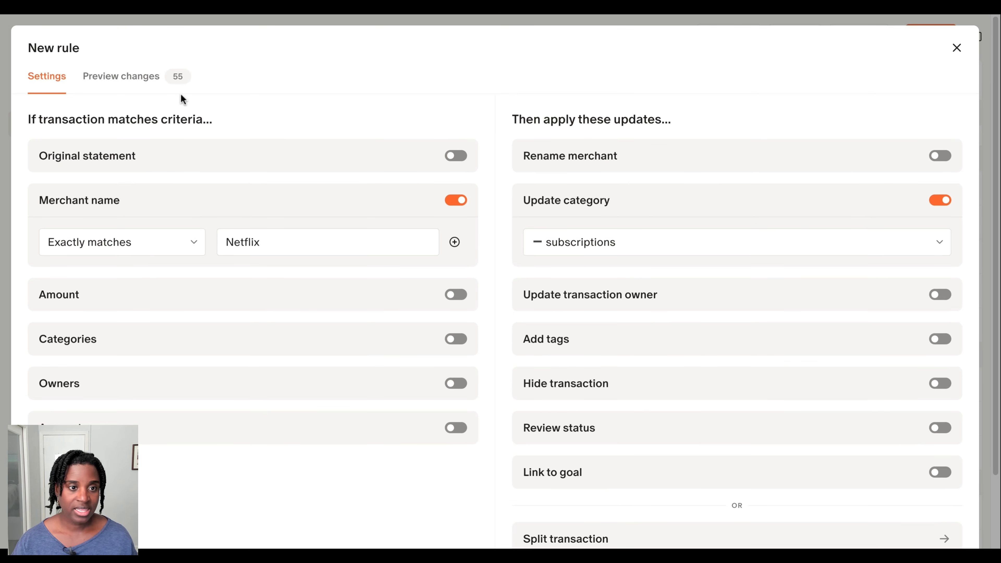
- Preview the Netflix rule's category changes, save the rule and apply it to all matching existing transactions
{"action": "left_click", "coordinate": [166, 89]}
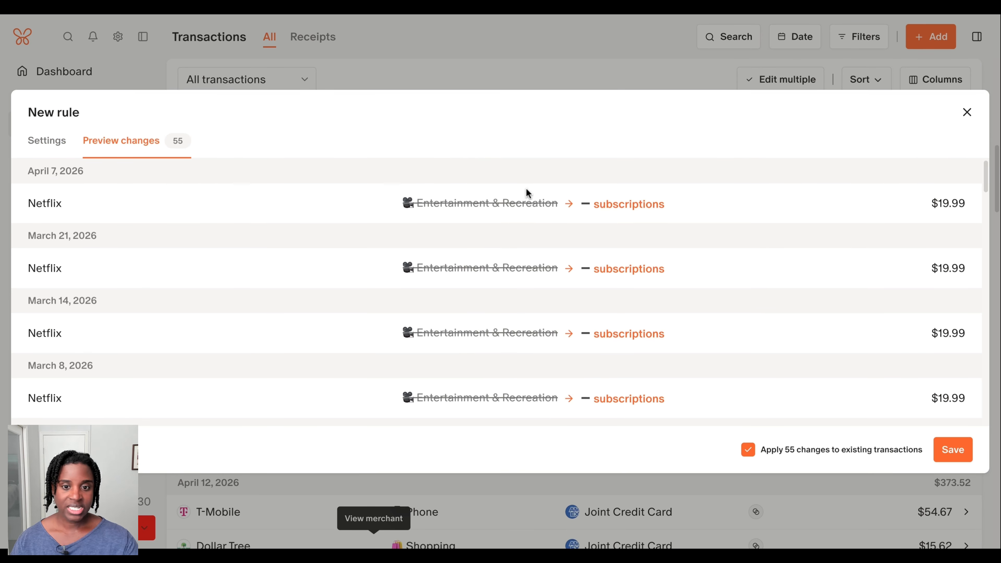
{"action": "scroll", "coordinate": [527, 196], "scroll_direction": "down", "scroll_amount": 10}
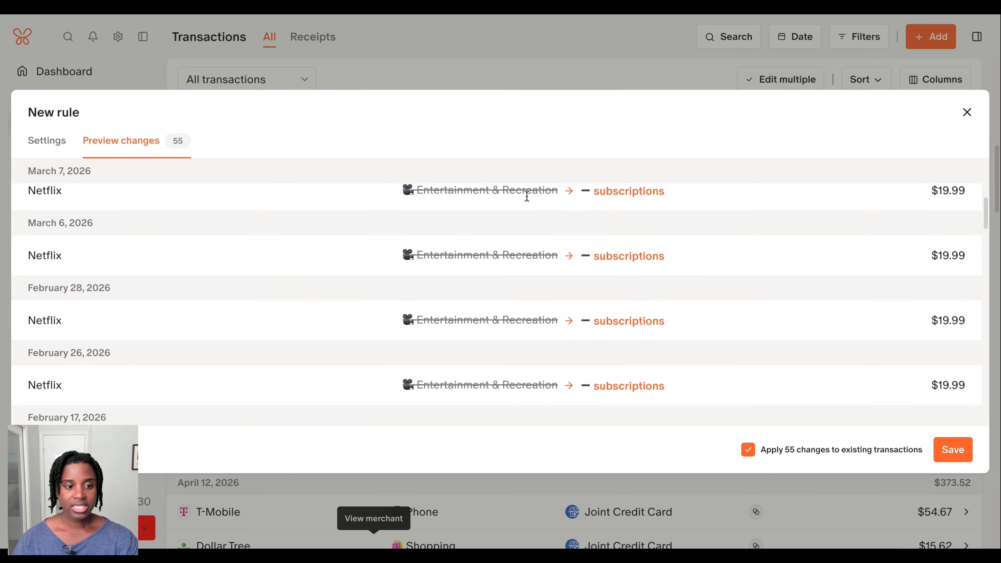
{"action": "scroll", "coordinate": [527, 196], "scroll_direction": "down", "scroll_amount": 1}
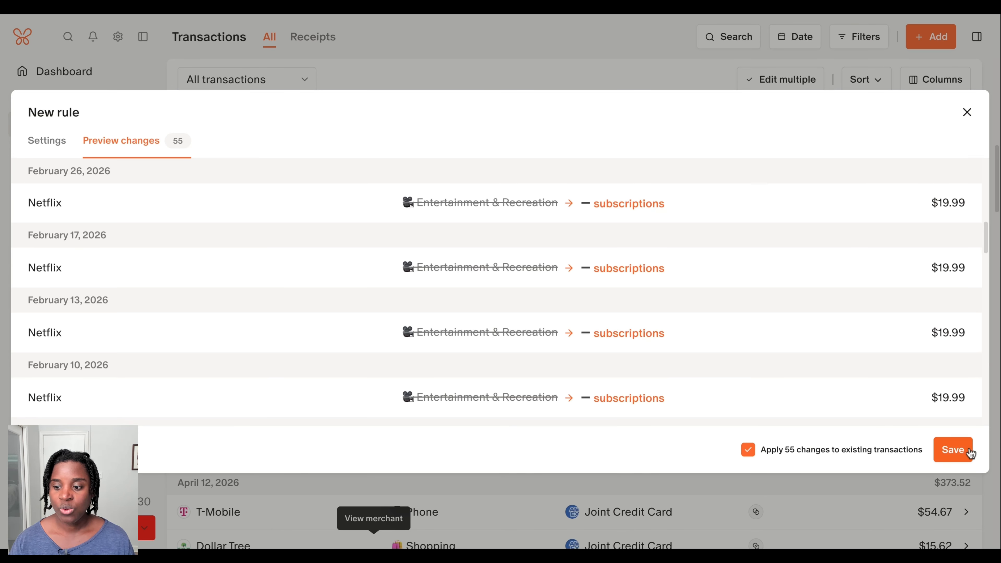
{"action": "left_click", "coordinate": [961, 450]}
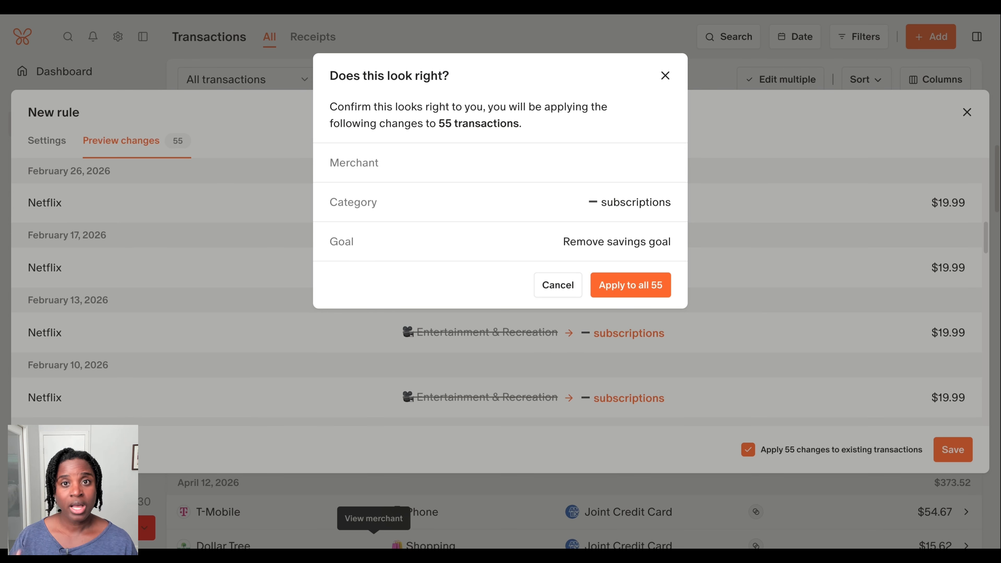
{"action": "left_click", "coordinate": [636, 286]}
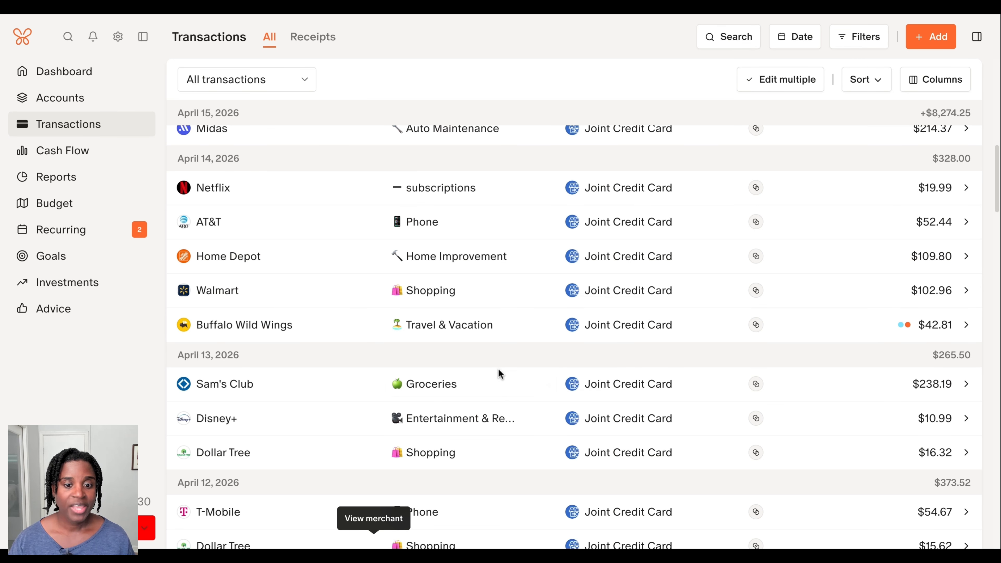
- Change the category of the April 13, 2026 Disney+ transaction to subscriptions
{"action": "scroll", "coordinate": [500, 374], "scroll_direction": "down", "scroll_amount": 2}
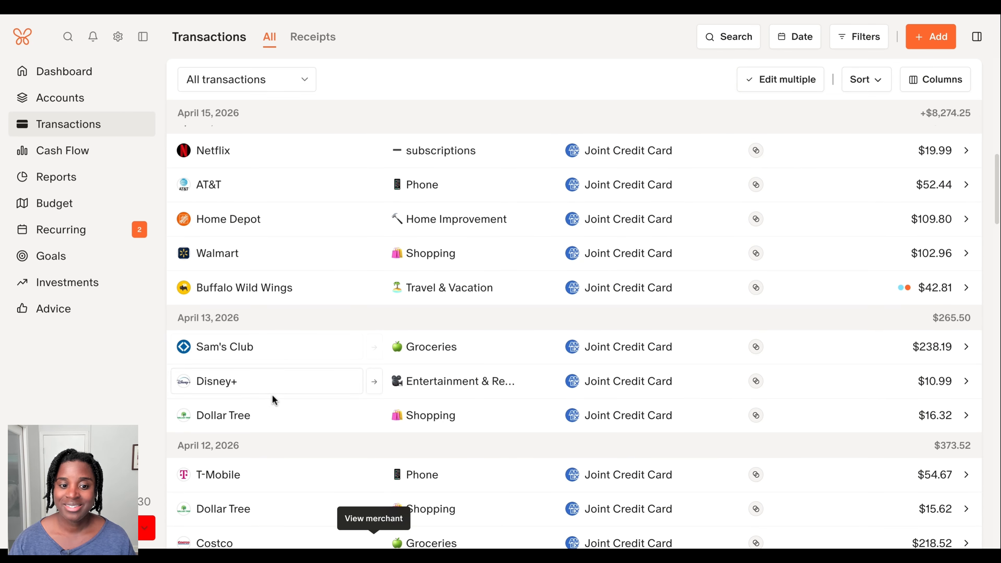
{"action": "left_click", "coordinate": [450, 382]}
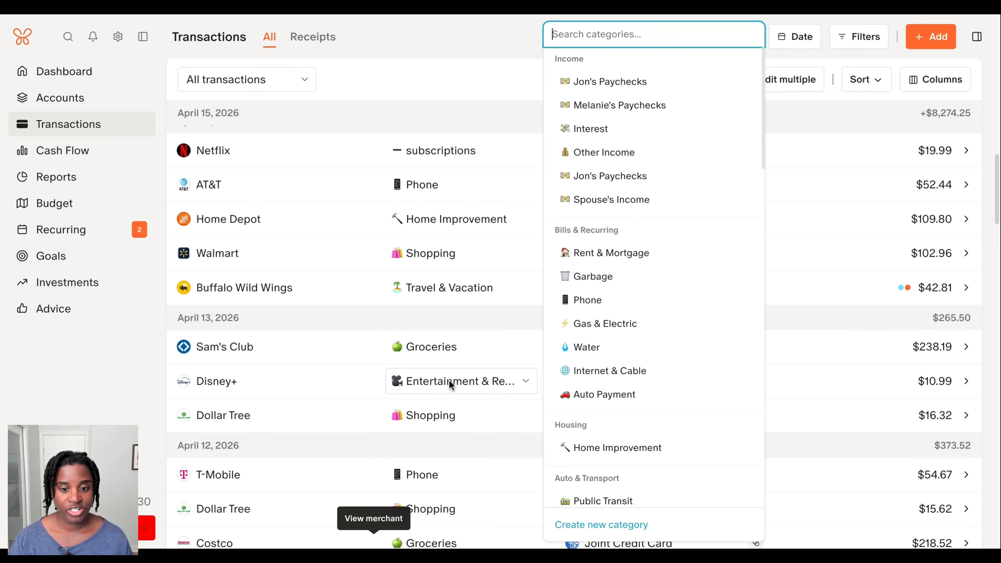
{"action": "type", "text": "sub"}
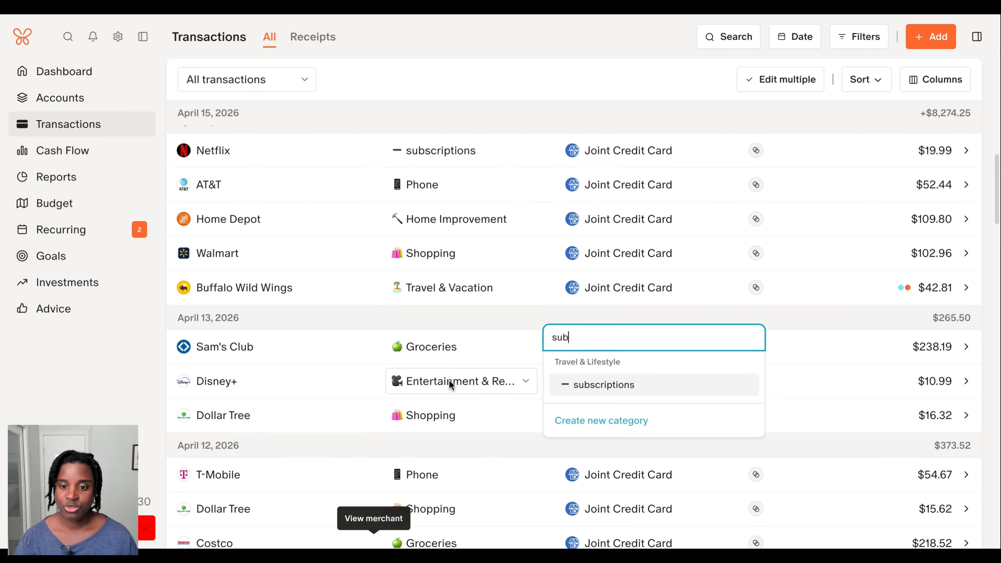
{"action": "left_click", "coordinate": [615, 395]}
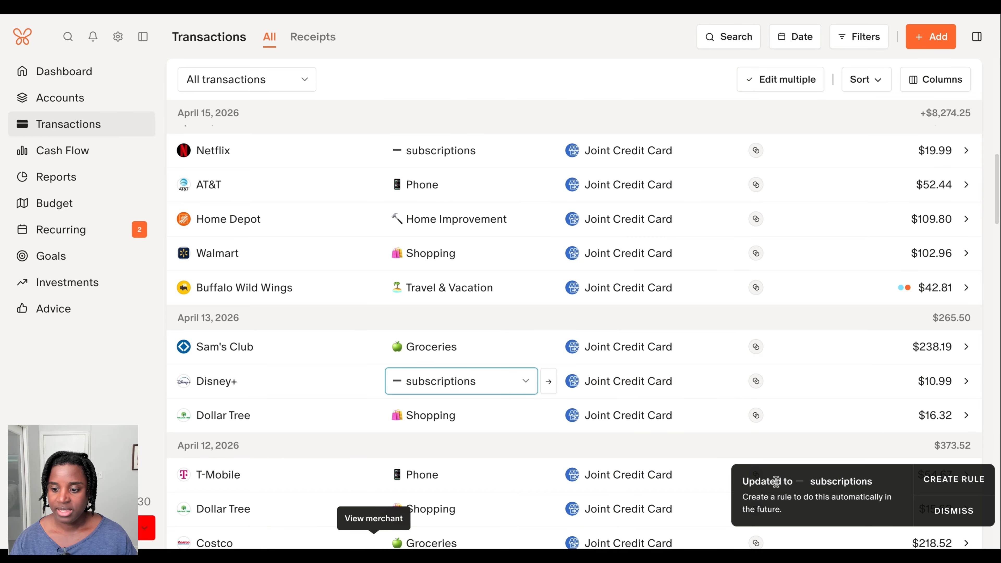
- Create a rule assigning transactions whose merchant name exactly matches Disney+ to subscriptions, and include existing transactions
{"action": "left_click", "coordinate": [927, 482]}
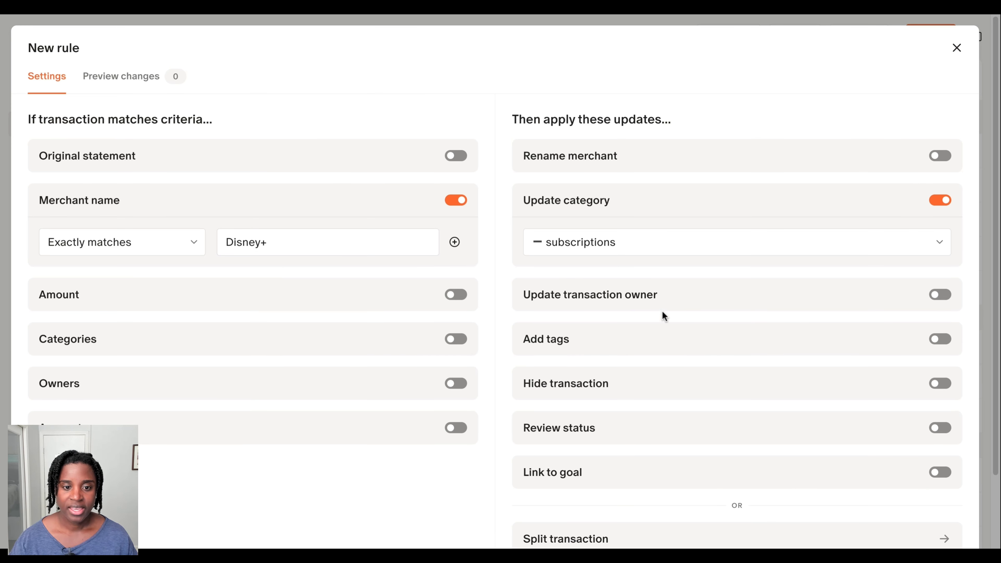
{"action": "scroll", "coordinate": [595, 260], "scroll_direction": "down", "scroll_amount": 2}
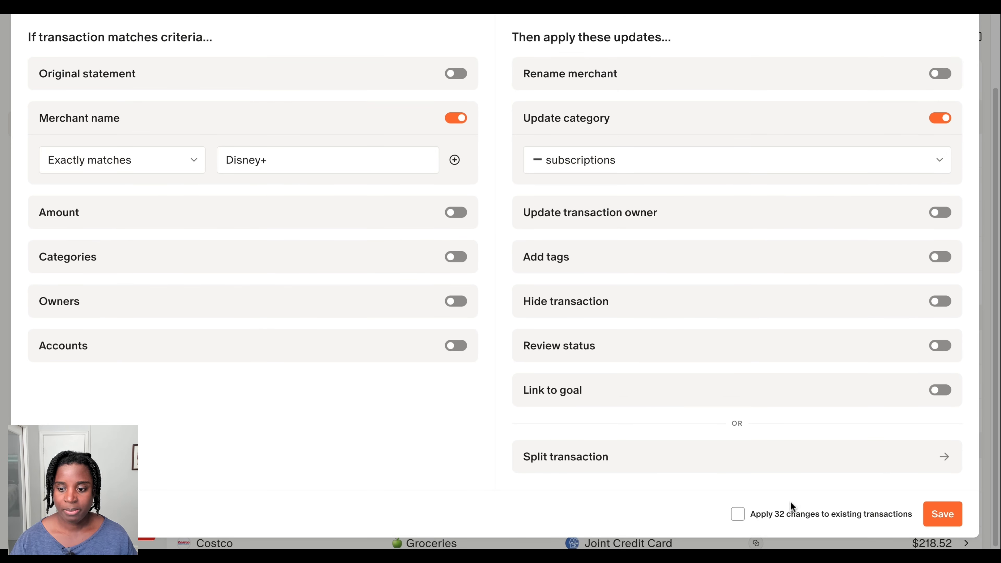
{"action": "left_click", "coordinate": [789, 512]}
{"action": "scroll", "coordinate": [215, 236], "scroll_direction": "up", "scroll_amount": 2}
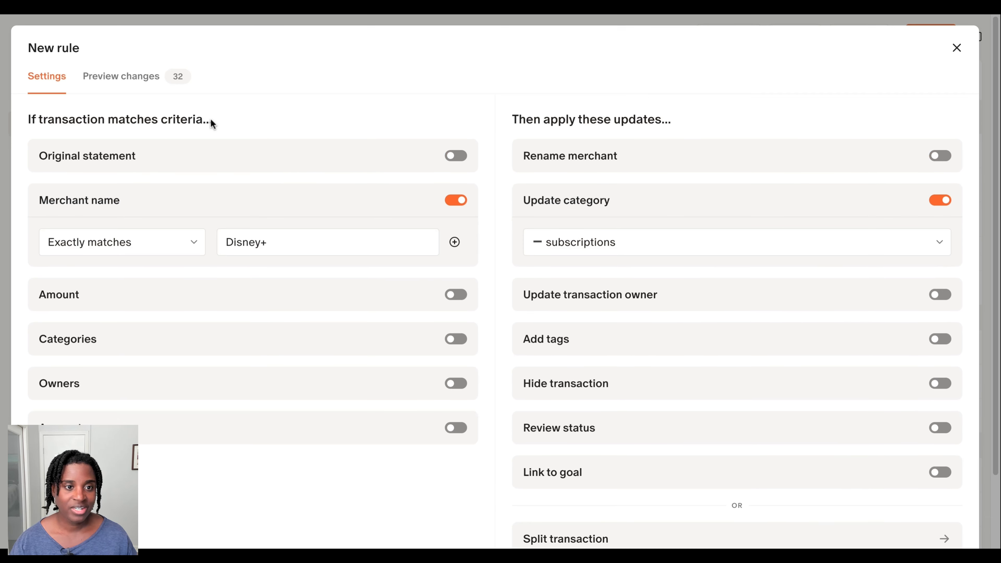
- Preview the Disney+ rule's category changes and save the rule
{"action": "left_click", "coordinate": [153, 80]}
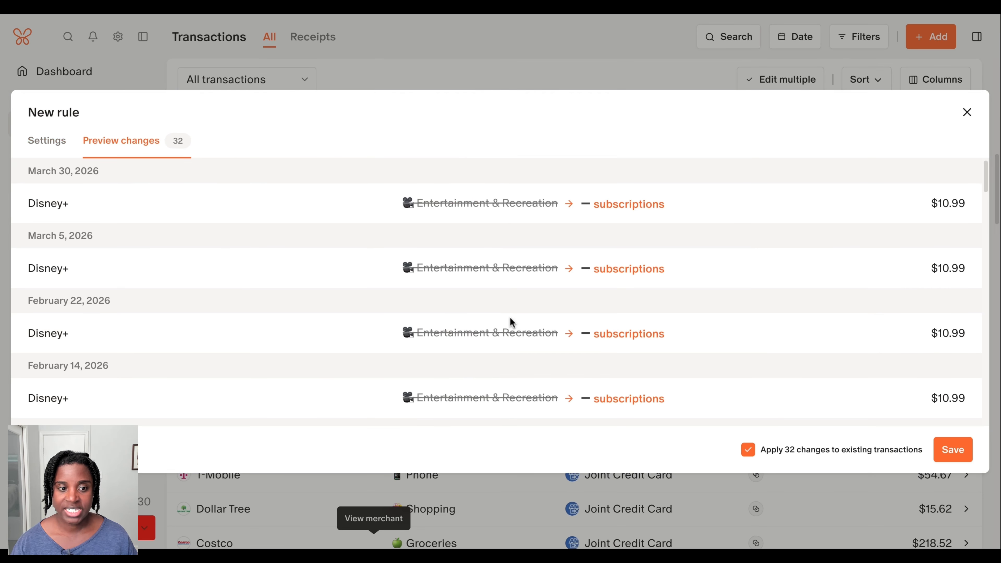
{"action": "scroll", "coordinate": [510, 317], "scroll_direction": "down", "scroll_amount": 3}
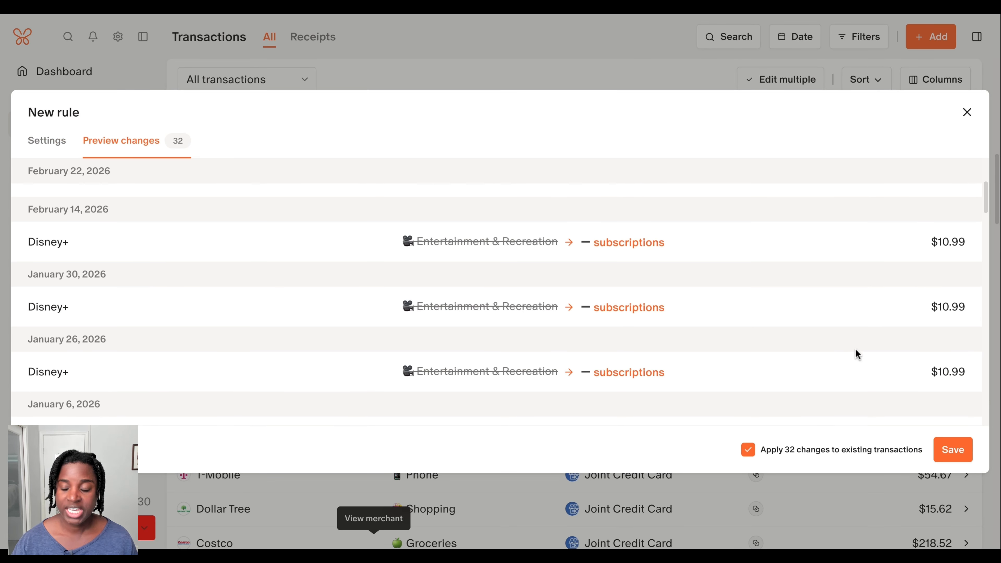
{"action": "left_click", "coordinate": [956, 450]}
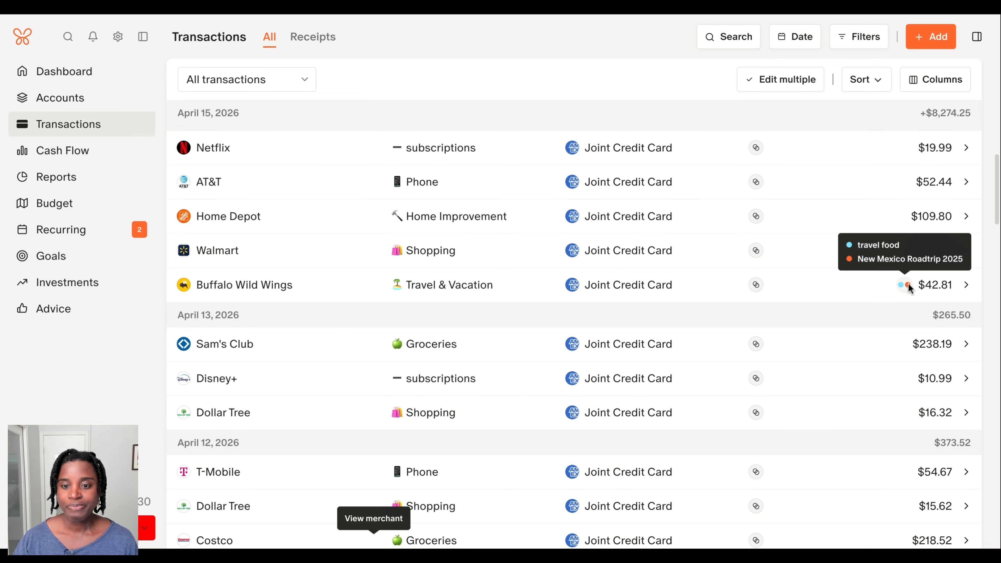
- Examine the tags on the travel transactions for Buffalo Wild Wings, BP and the April 17, 2026 Walmart purchase
{"action": "mouse_move", "coordinate": [899, 287]}
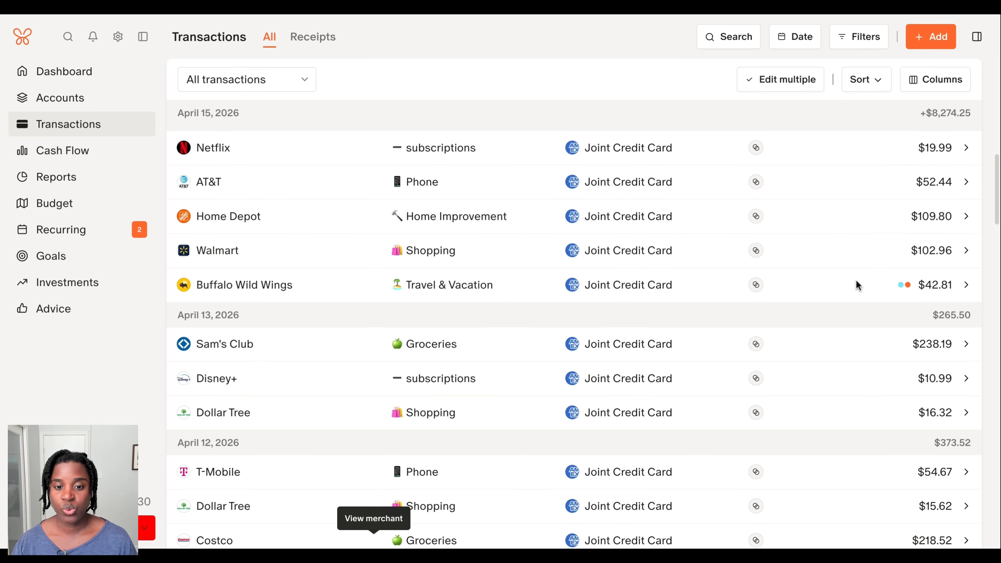
{"action": "scroll", "coordinate": [686, 295], "scroll_direction": "up", "scroll_amount": 5}
{"action": "scroll", "coordinate": [682, 295], "scroll_direction": "up", "scroll_amount": 4}
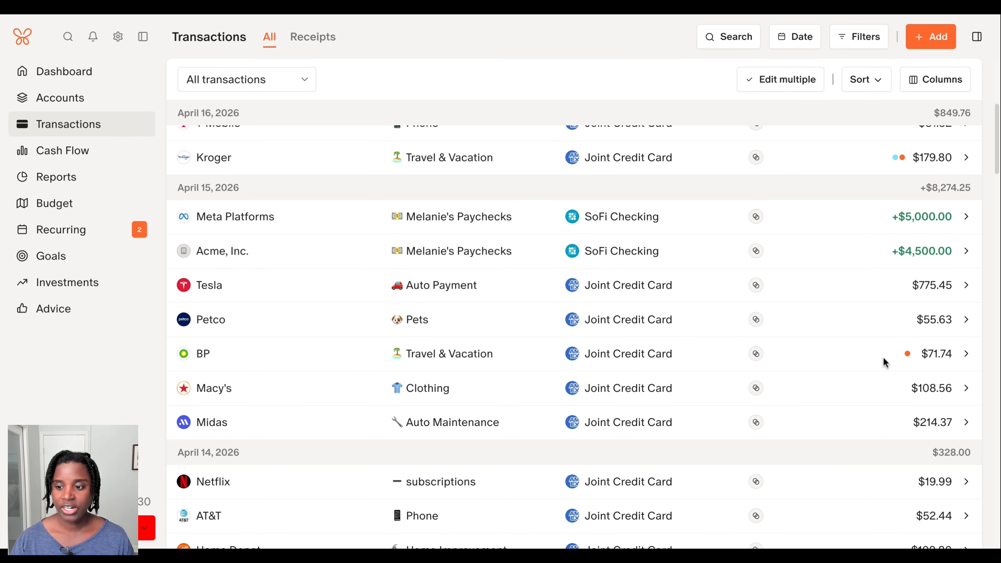
{"action": "mouse_move", "coordinate": [908, 357]}
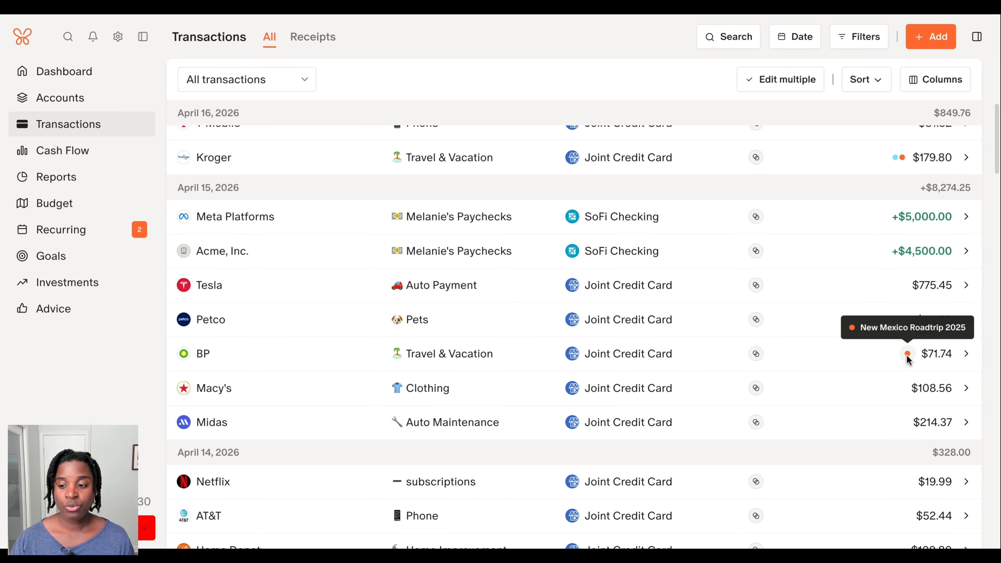
{"action": "scroll", "coordinate": [872, 350], "scroll_direction": "up", "scroll_amount": 3}
{"action": "scroll", "coordinate": [873, 349], "scroll_direction": "up", "scroll_amount": 3}
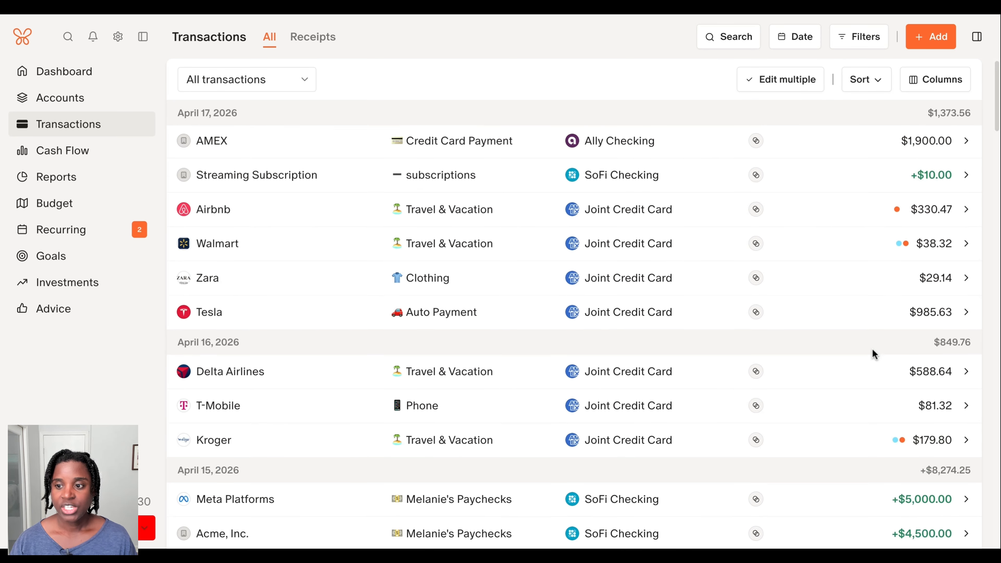
{"action": "mouse_move", "coordinate": [898, 247]}
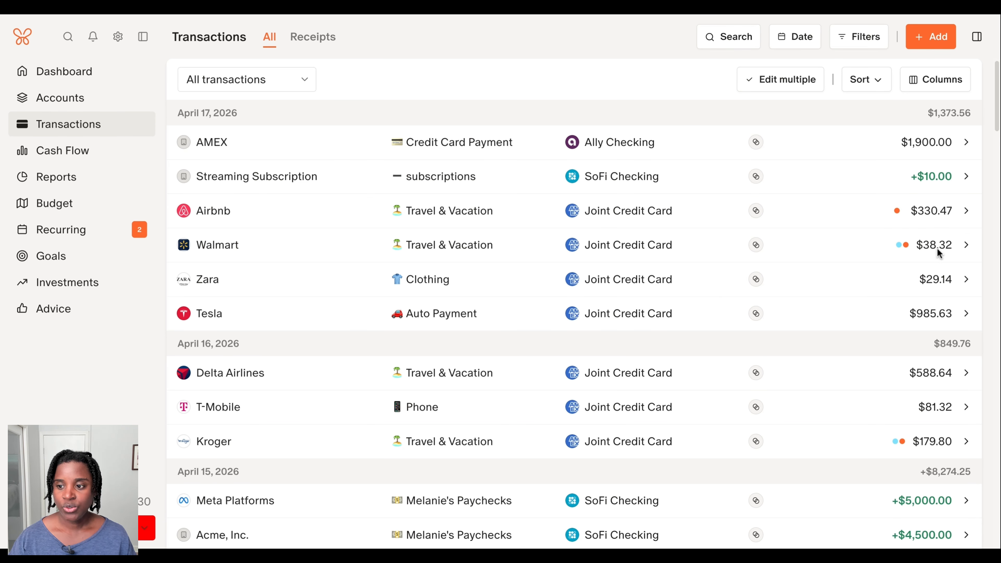
- Add the Demo, Subscription and Business tags to the April 17, 2026 Walmart transaction and close its details
{"action": "left_click", "coordinate": [967, 247]}
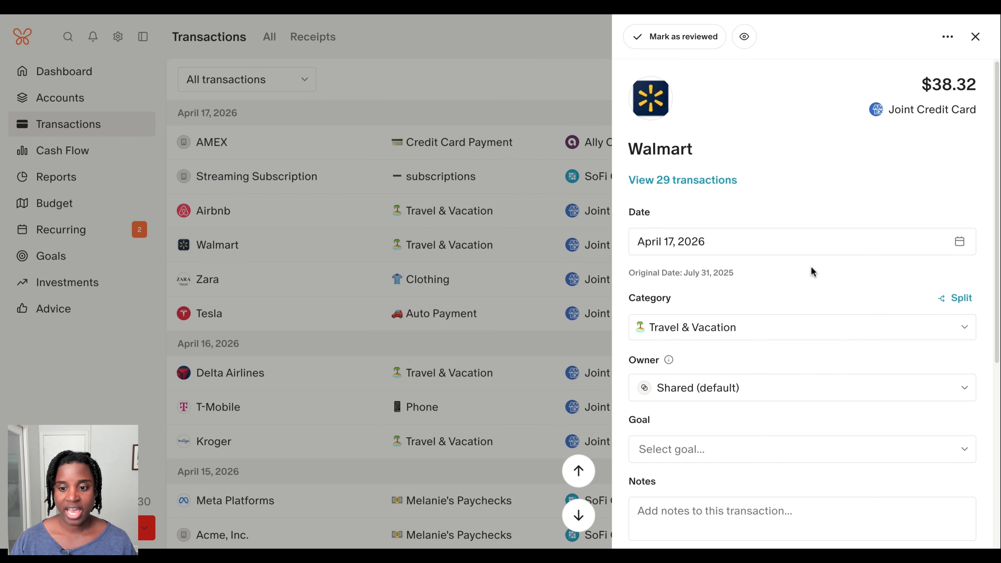
{"action": "scroll", "coordinate": [800, 272], "scroll_direction": "down", "scroll_amount": 3}
{"action": "scroll", "coordinate": [800, 271], "scroll_direction": "down", "scroll_amount": 2}
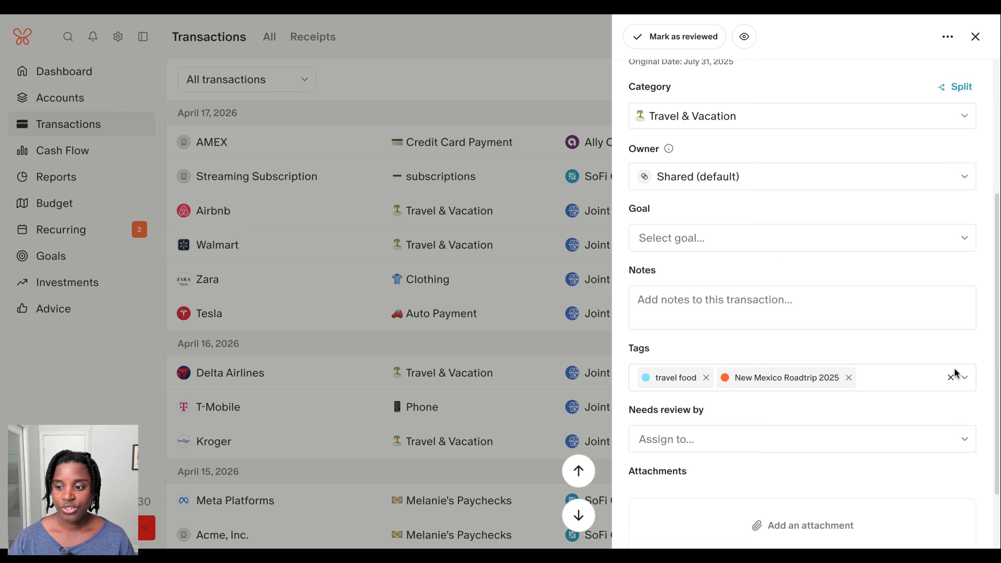
{"action": "left_click", "coordinate": [967, 380]}
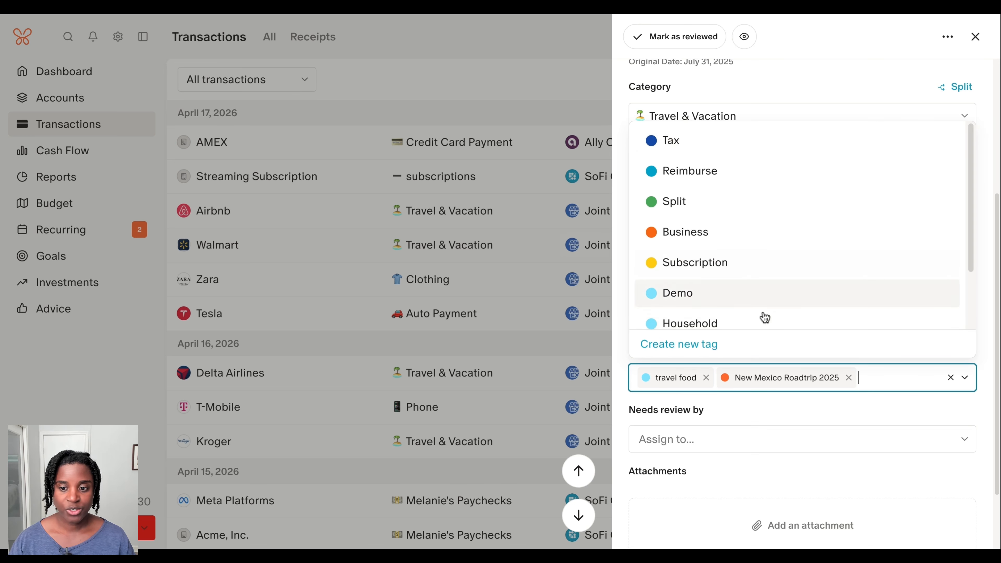
{"action": "scroll", "coordinate": [744, 315], "scroll_direction": "down", "scroll_amount": 2}
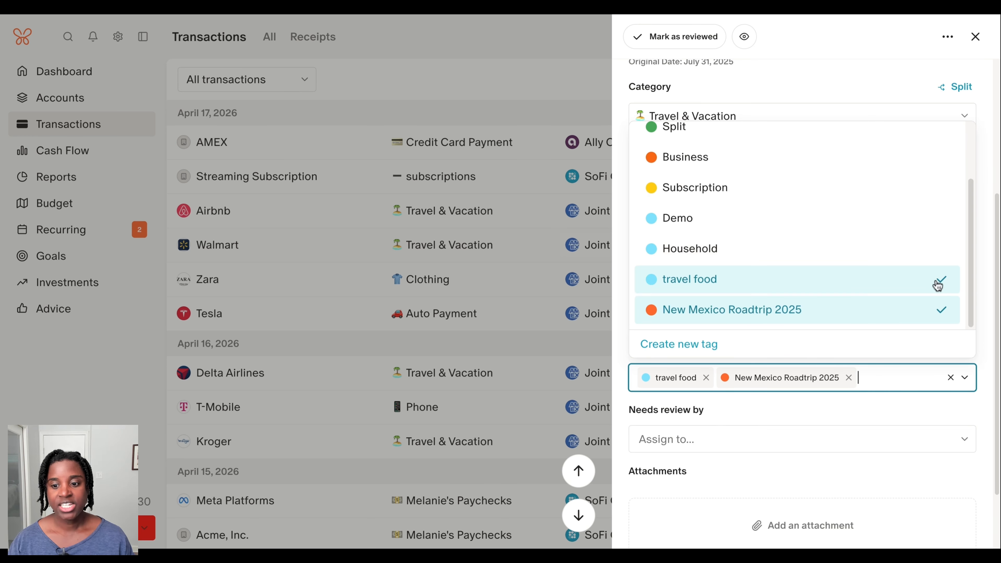
{"action": "left_click", "coordinate": [735, 221]}
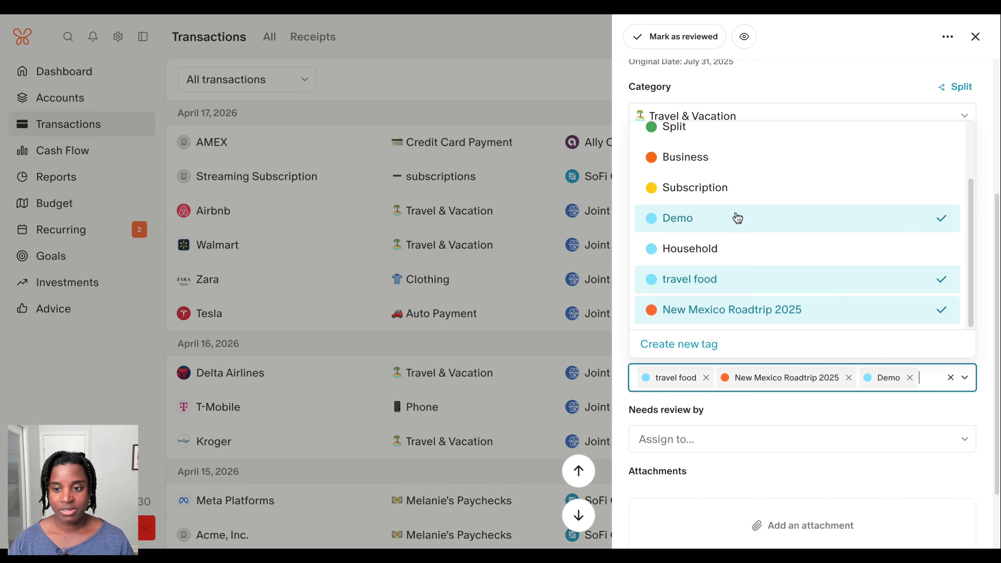
{"action": "left_click", "coordinate": [745, 193]}
{"action": "left_click", "coordinate": [762, 170]}
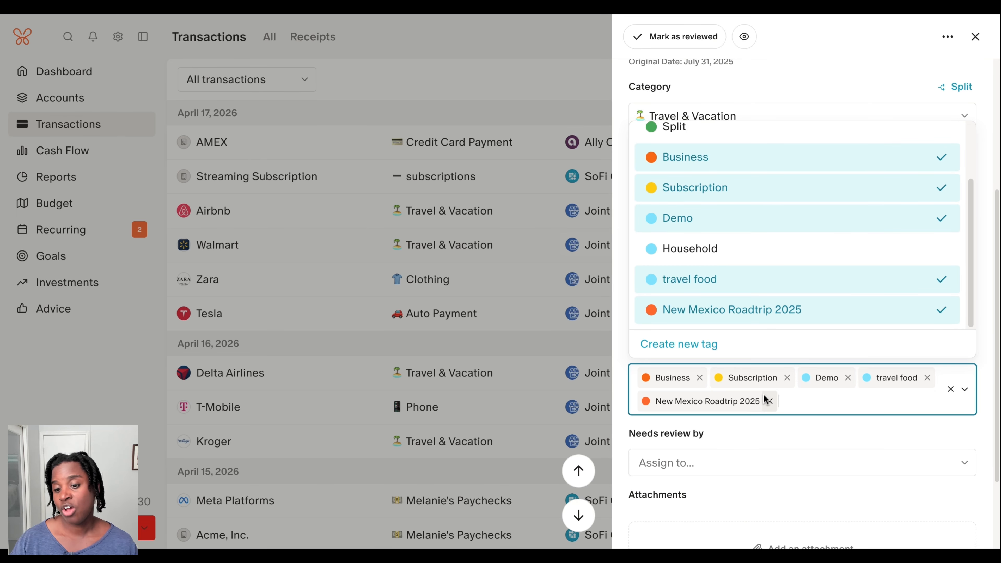
{"action": "scroll", "coordinate": [767, 401], "scroll_direction": "down", "scroll_amount": 3}
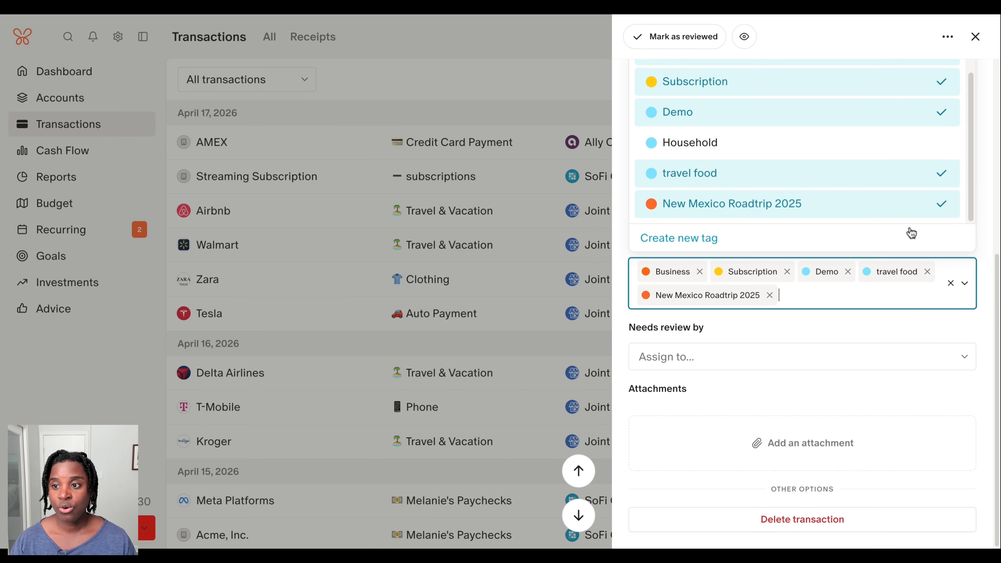
{"action": "left_click", "coordinate": [462, 277]}
{"action": "left_click", "coordinate": [463, 278]}
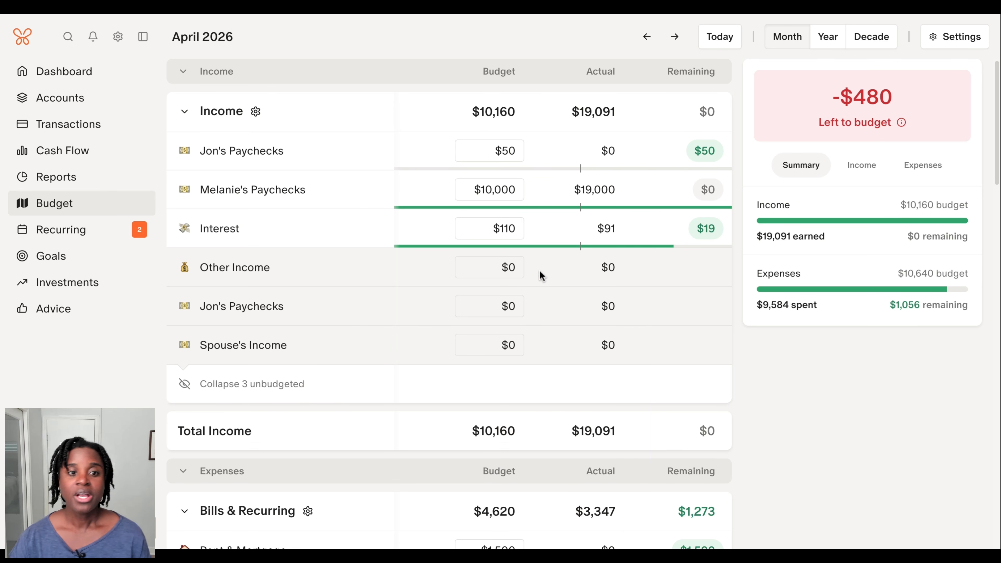
- Examine the monthly earnings history behind the $10,000 paychecks budget for April 2026, leaving the amount as is
{"action": "left_click", "coordinate": [505, 189]}
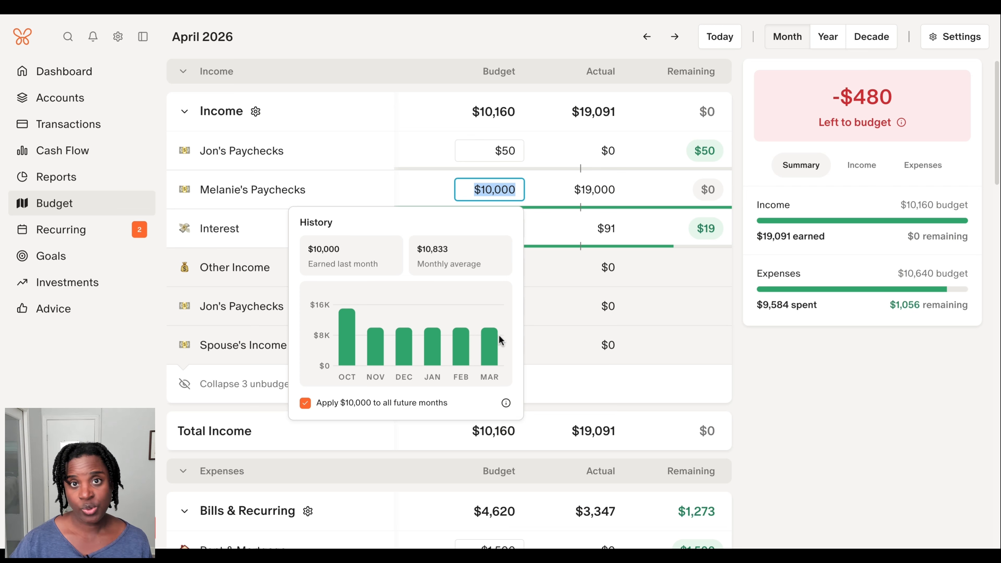
{"action": "mouse_move", "coordinate": [490, 342]}
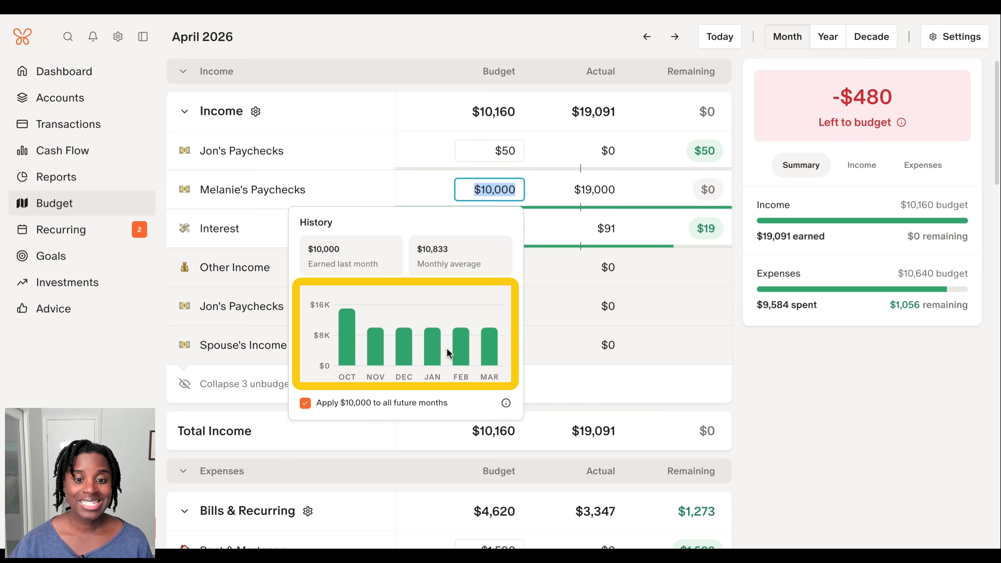
{"action": "mouse_move", "coordinate": [433, 342]}
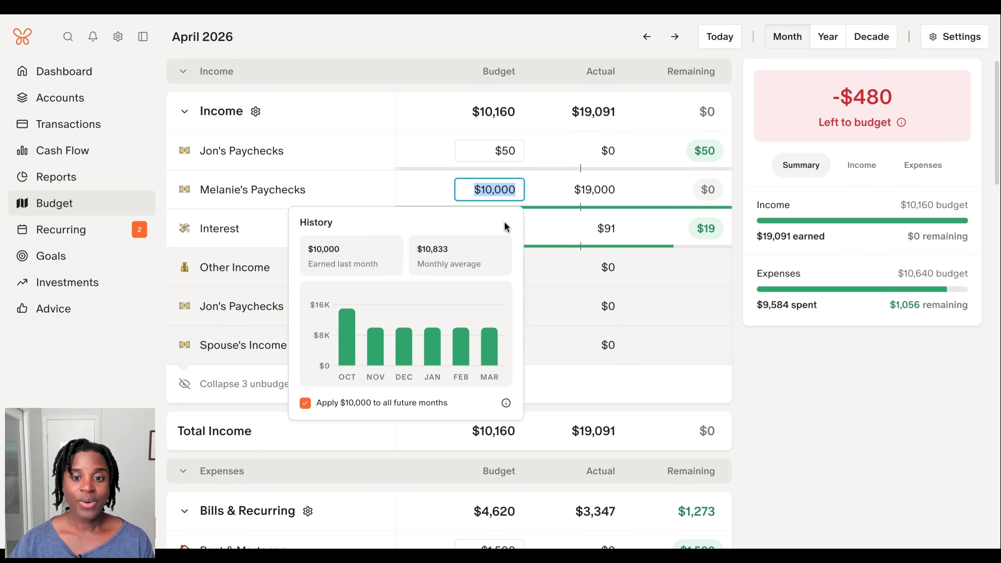
{"action": "left_click", "coordinate": [527, 198]}
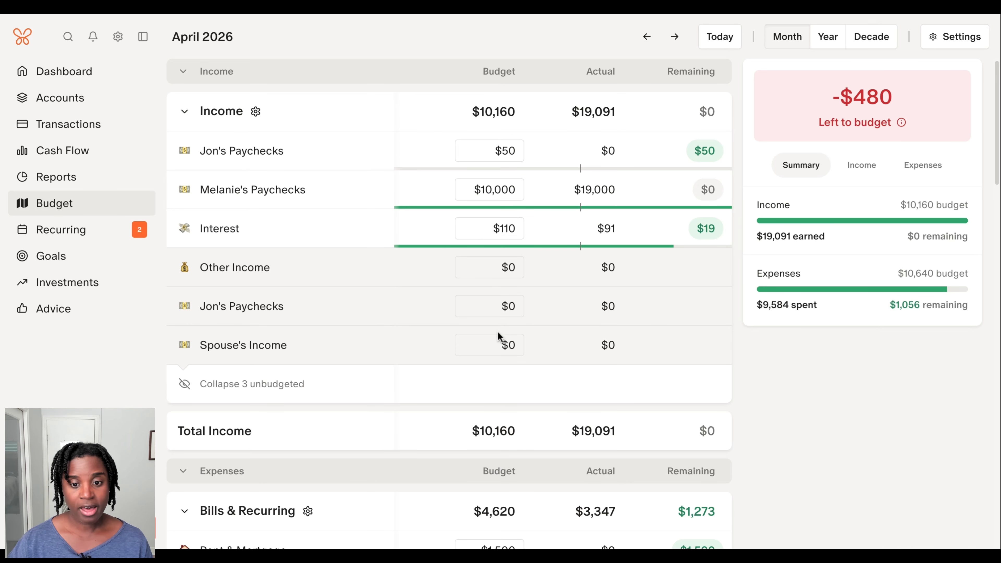
- Examine the Bills & Recurring expense budgets and the spending history of Rent & Mortgage
{"action": "scroll", "coordinate": [498, 330], "scroll_direction": "down", "scroll_amount": 2}
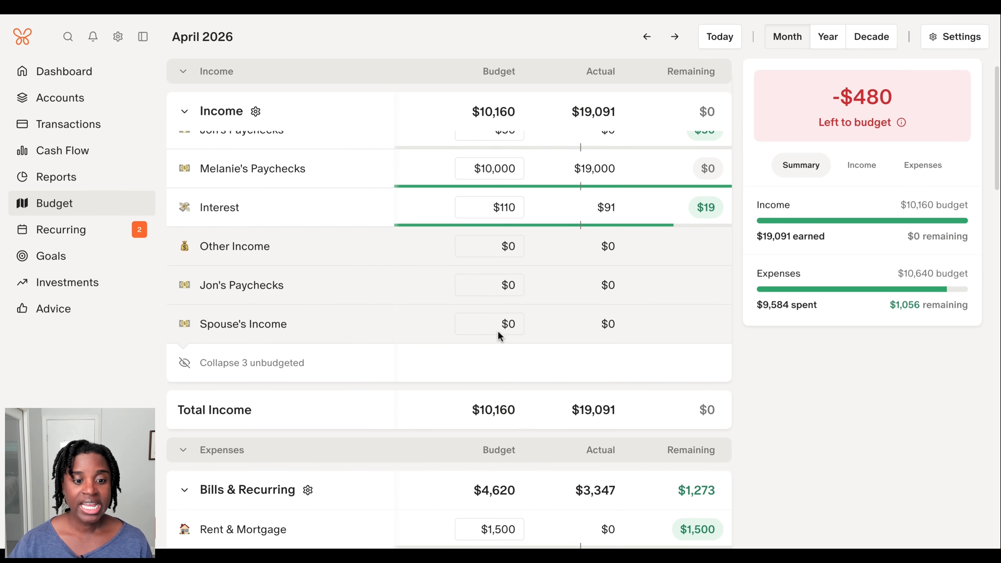
{"action": "scroll", "coordinate": [498, 334], "scroll_direction": "down", "scroll_amount": 5}
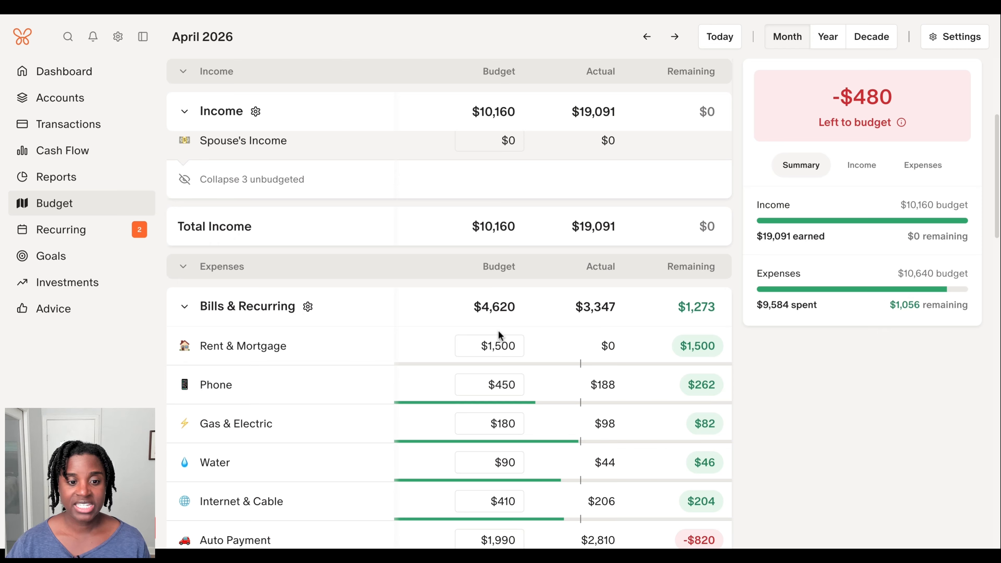
{"action": "scroll", "coordinate": [498, 335], "scroll_direction": "down", "scroll_amount": 1}
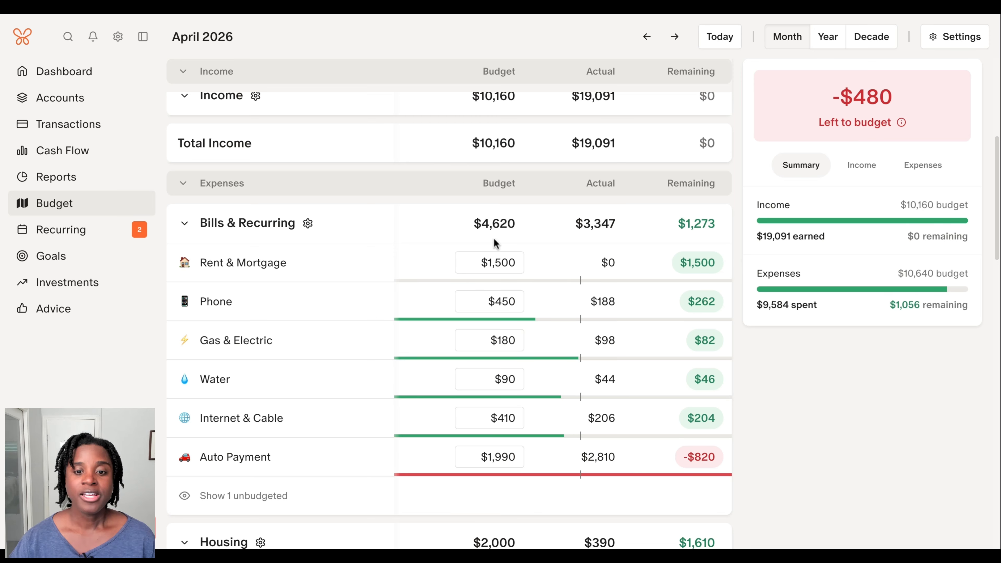
{"action": "left_click", "coordinate": [500, 263]}
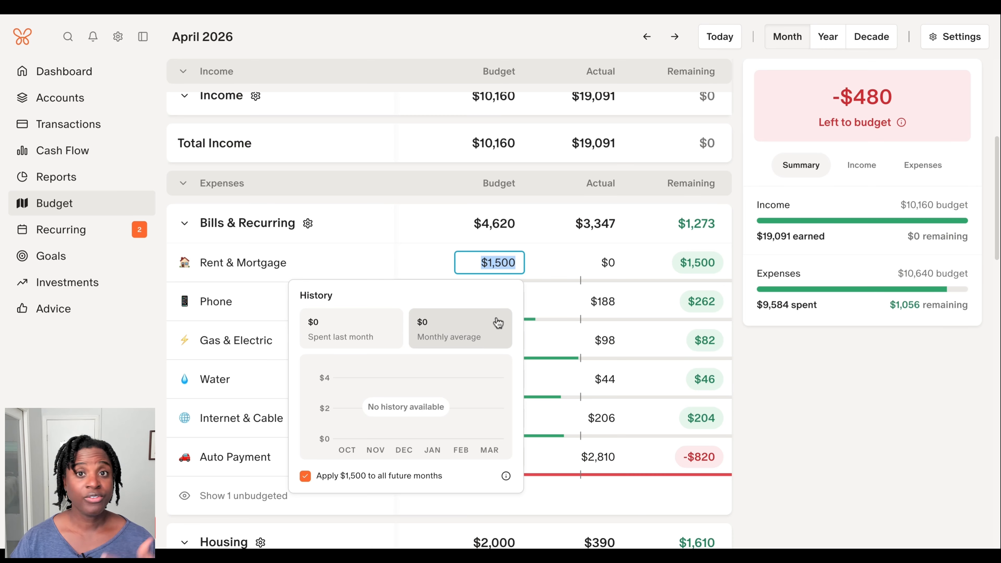
{"action": "left_click", "coordinate": [530, 268]}
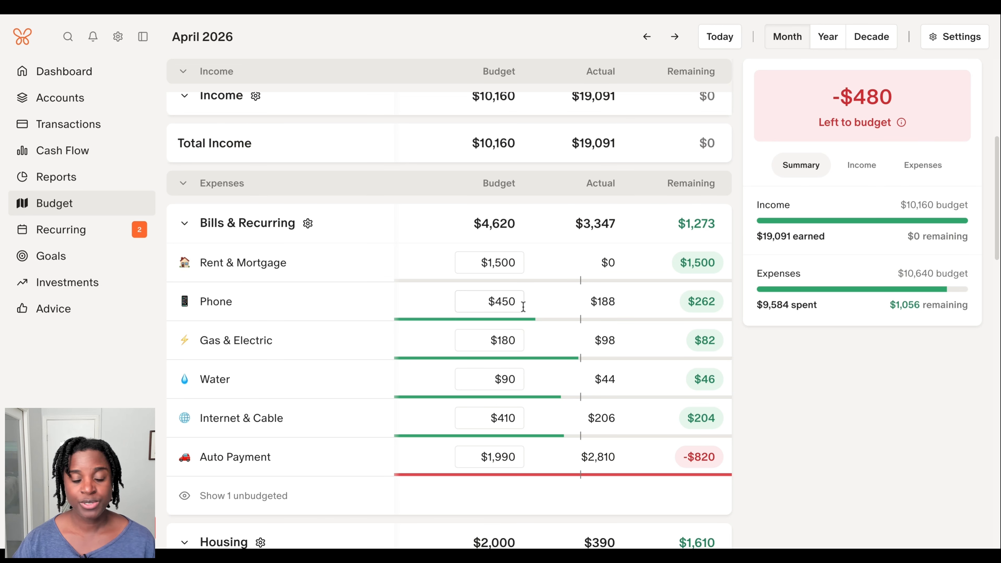
- Review the budgets from Housing through Food & Dining and check the amount left to budget in the summary
{"action": "scroll", "coordinate": [516, 398], "scroll_direction": "down", "scroll_amount": 3}
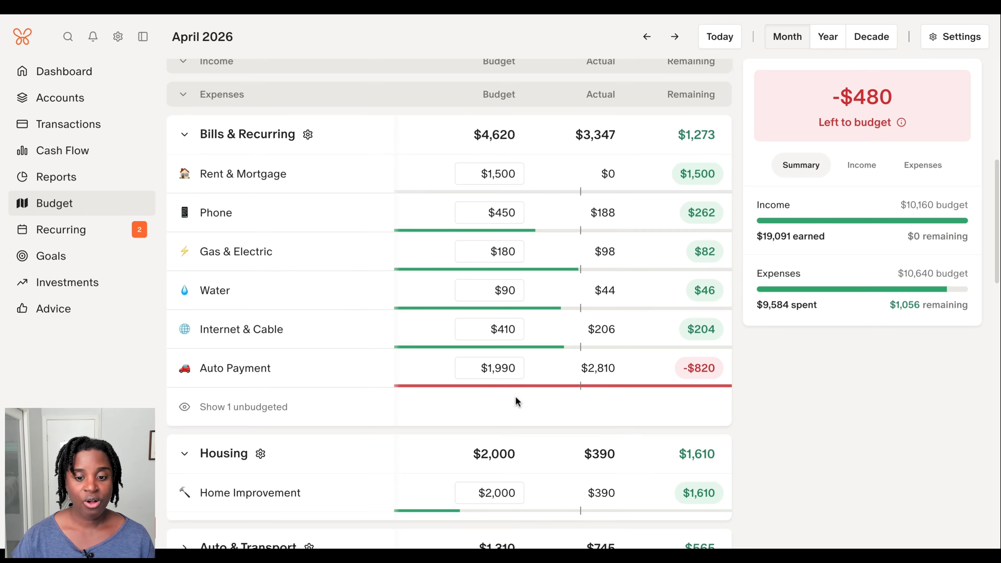
{"action": "scroll", "coordinate": [515, 396], "scroll_direction": "down", "scroll_amount": 7}
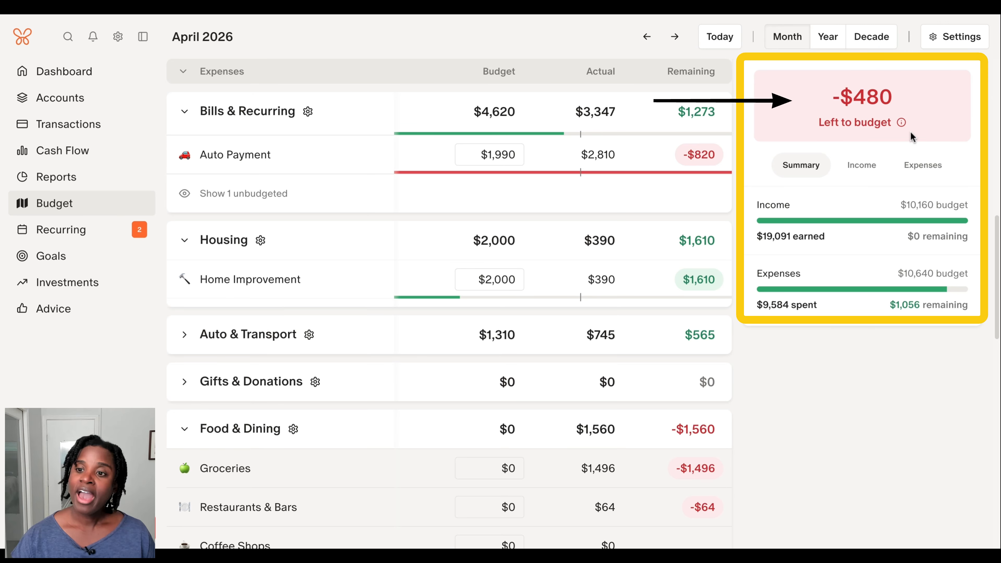
{"action": "mouse_move", "coordinate": [886, 91]}
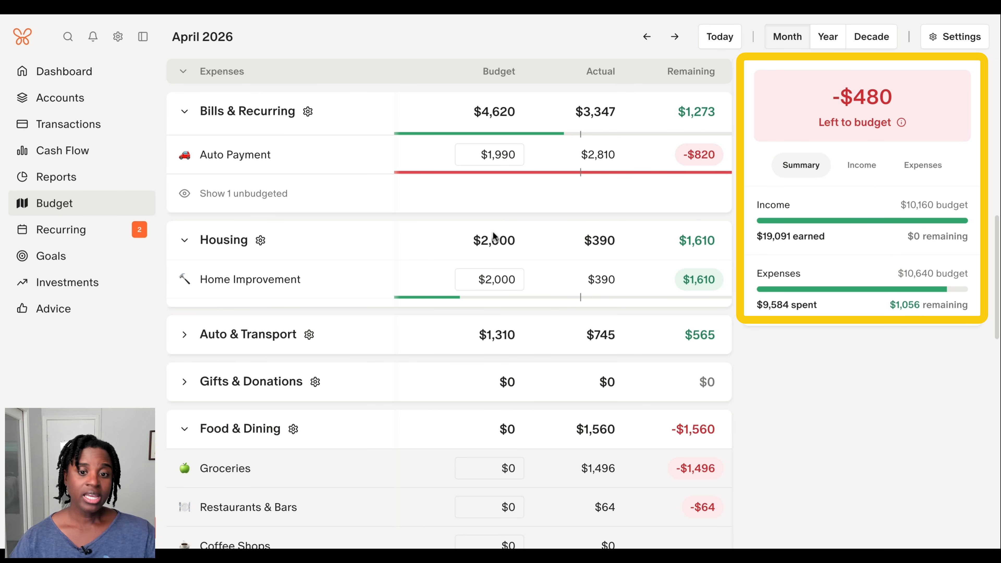
- Set the Home Improvement budget in the Housing group to $1,000, applied to all future months
{"action": "mouse_move", "coordinate": [492, 401]}
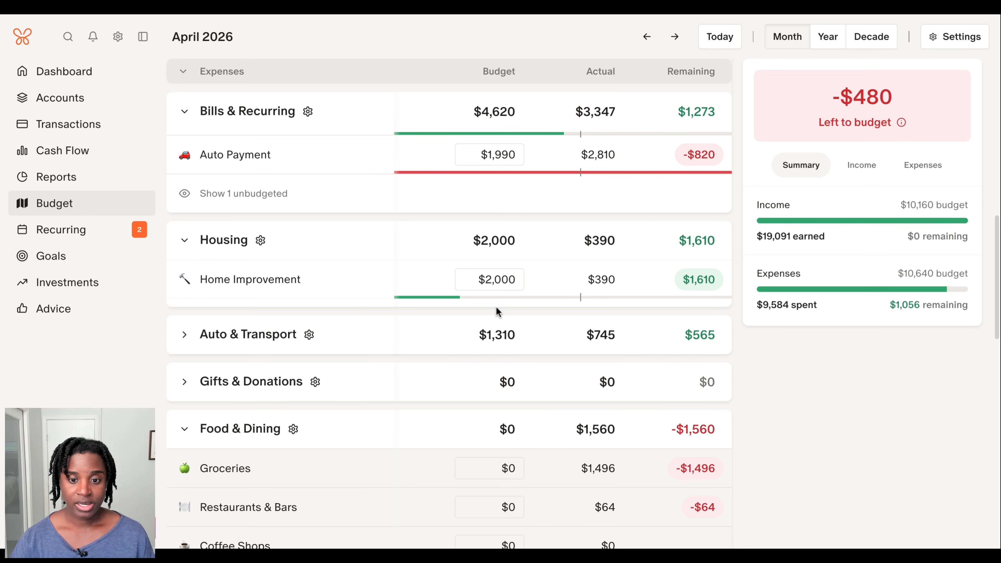
{"action": "left_click", "coordinate": [507, 281]}
{"action": "type", "text": "1000"}
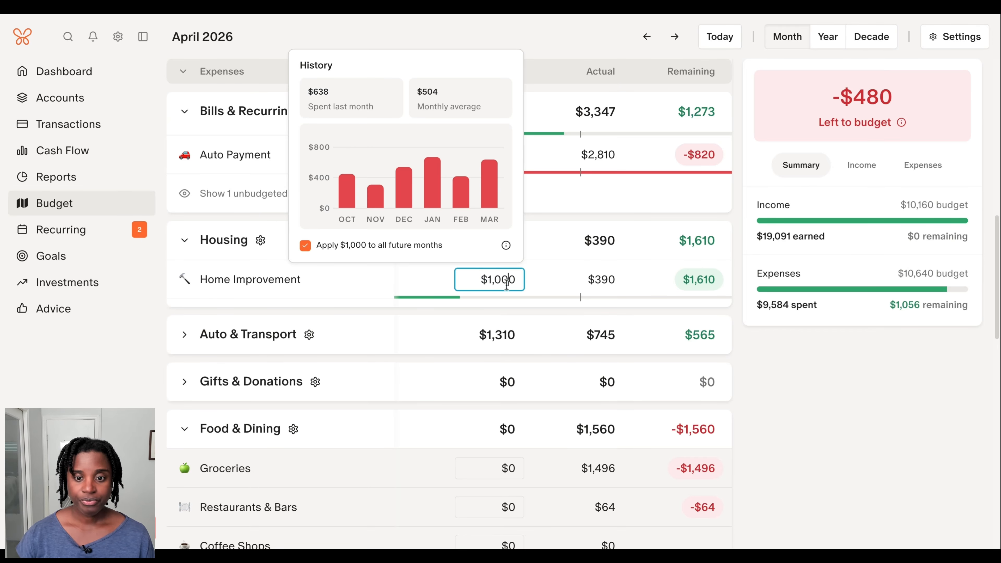
{"action": "left_click", "coordinate": [774, 354]}
- Examine the summary's expenses by group and compare budgeted, actual and remaining amounts from Housing through Food & Dining
{"action": "mouse_move", "coordinate": [905, 112]}
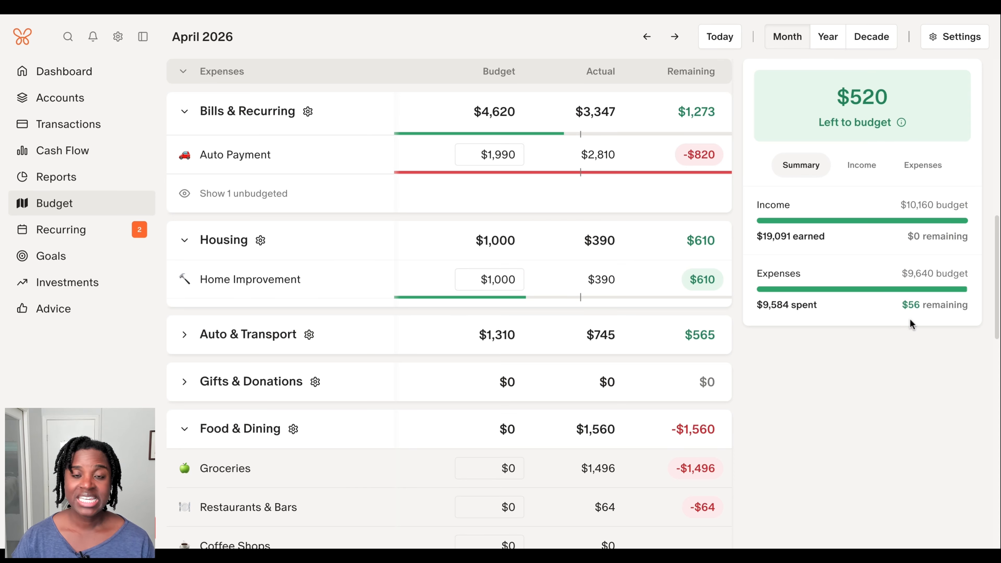
{"action": "left_click", "coordinate": [883, 171]}
{"action": "left_click", "coordinate": [904, 169]}
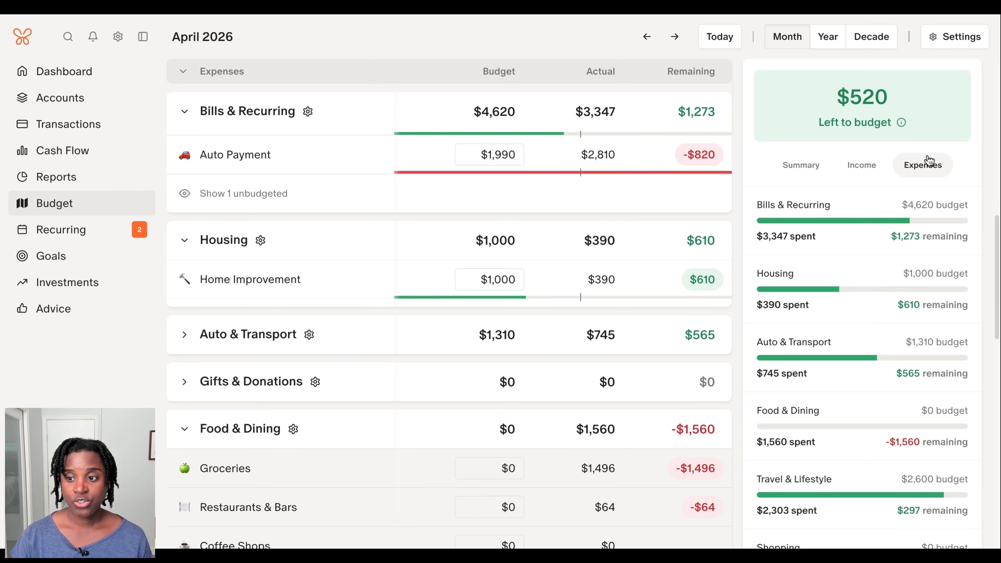
{"action": "scroll", "coordinate": [874, 227], "scroll_direction": "down", "scroll_amount": 2}
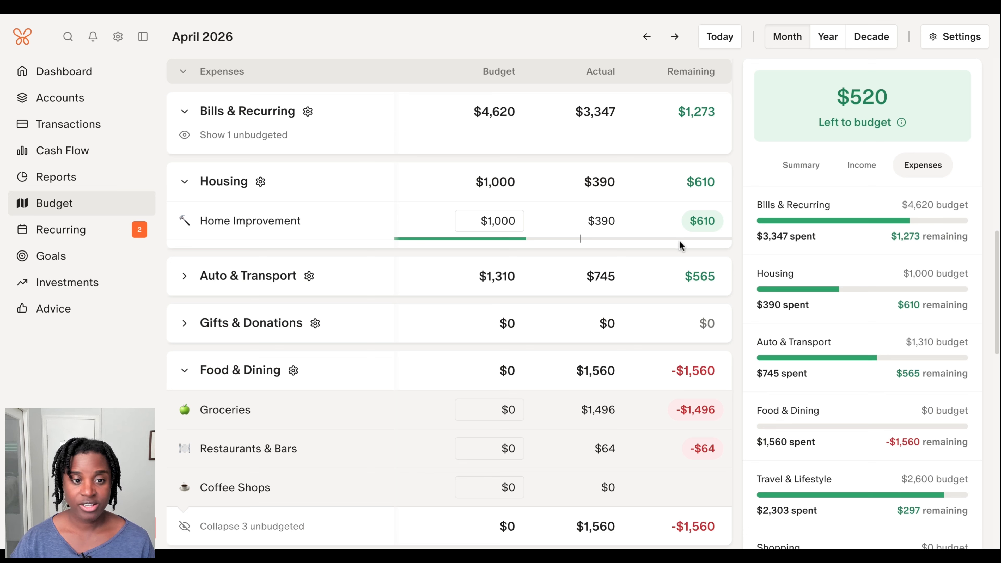
{"action": "scroll", "coordinate": [488, 227], "scroll_direction": "down", "scroll_amount": 1}
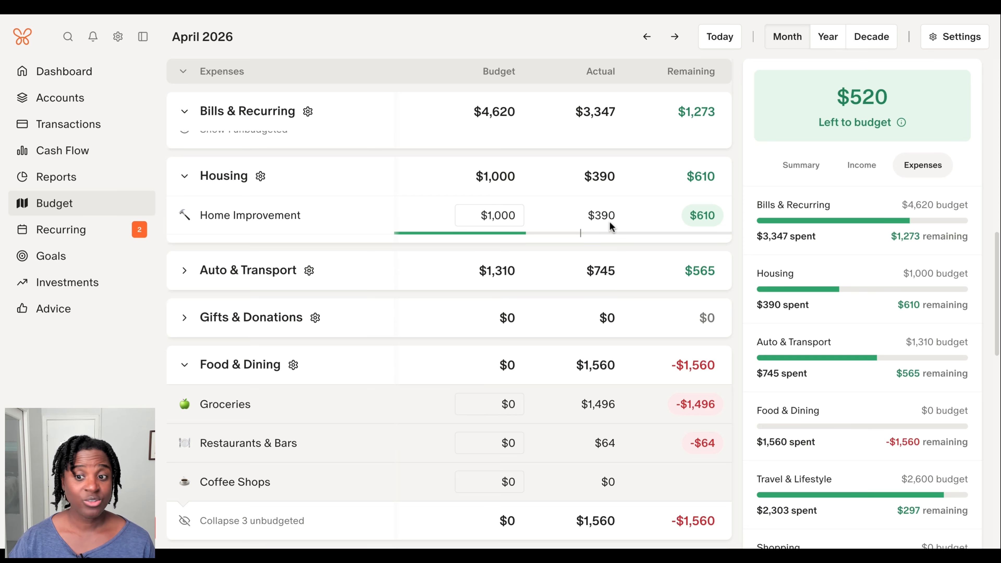
{"action": "mouse_move", "coordinate": [722, 220]}
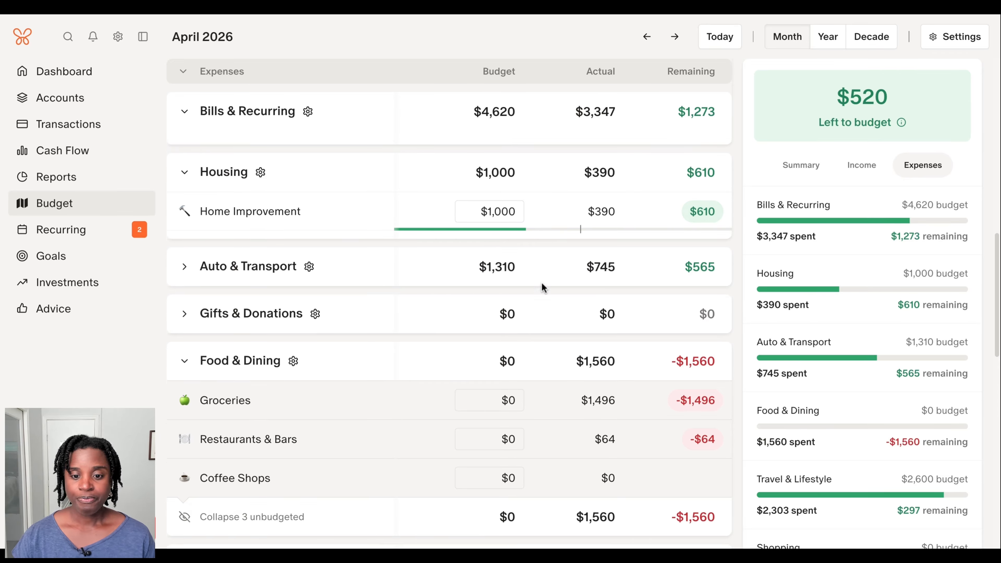
{"action": "scroll", "coordinate": [541, 286], "scroll_direction": "down", "scroll_amount": 2}
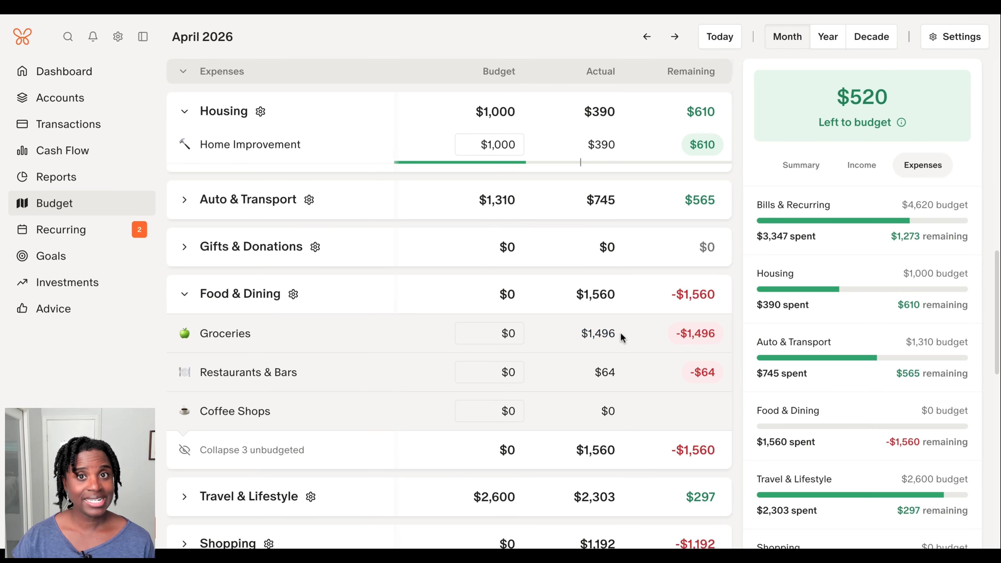
{"action": "mouse_move", "coordinate": [718, 344]}
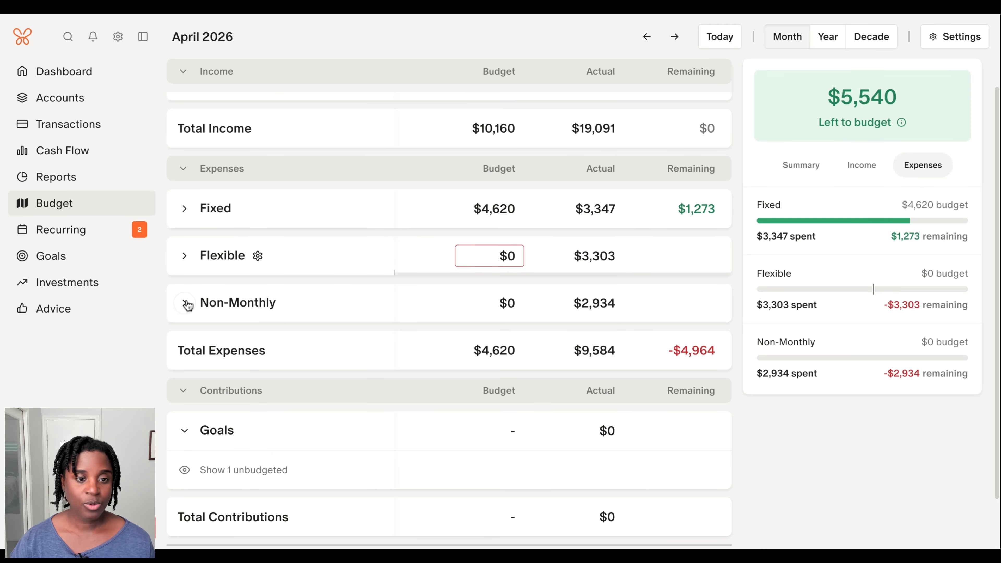
- Examine the category budgets in the Fixed expenses group and collapse the group again
{"action": "left_click", "coordinate": [184, 208]}
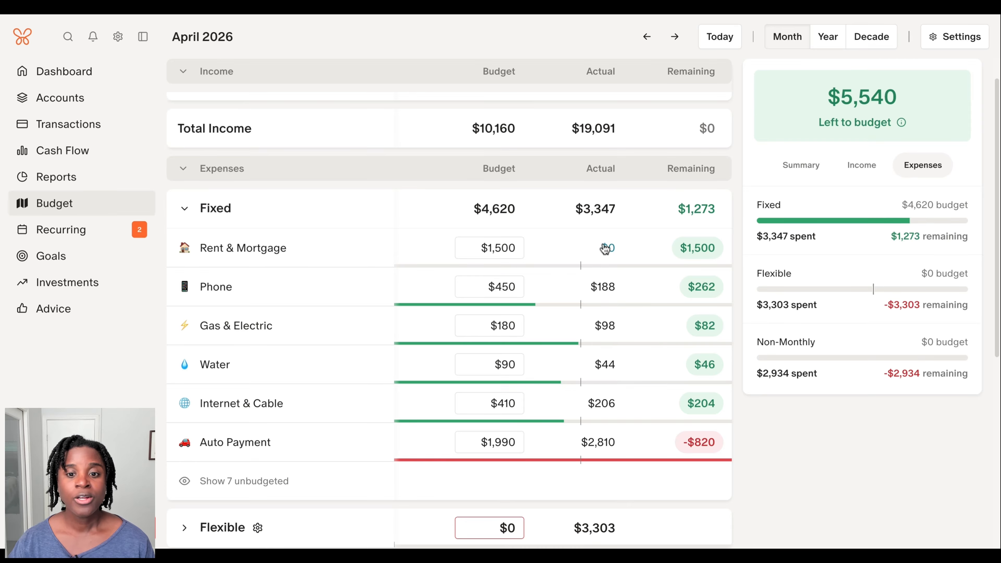
{"action": "left_click", "coordinate": [188, 213]}
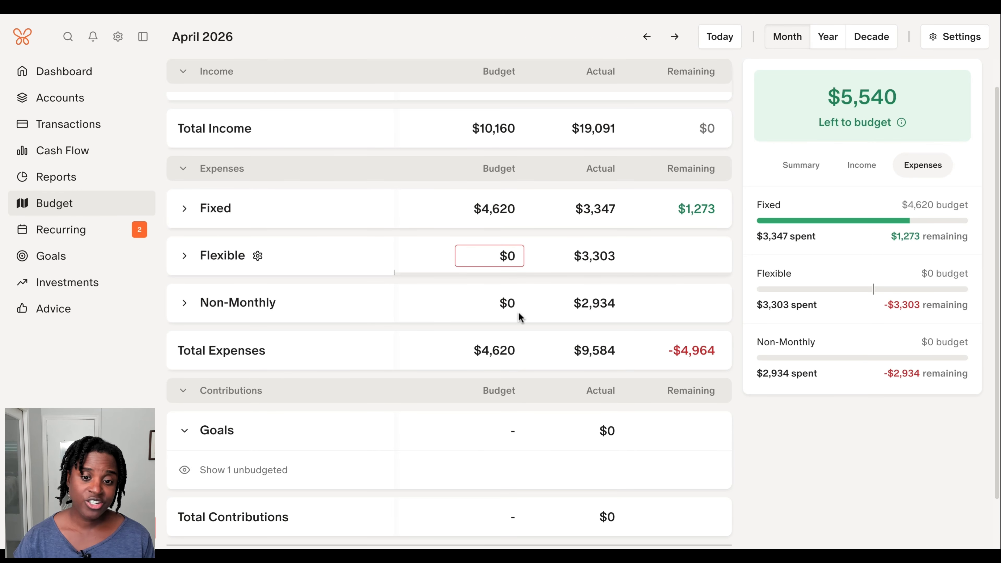
- Expand the Non-Monthly expenses group and set its Home Improvement budget to $200, applied to all future months
{"action": "left_click", "coordinate": [193, 306]}
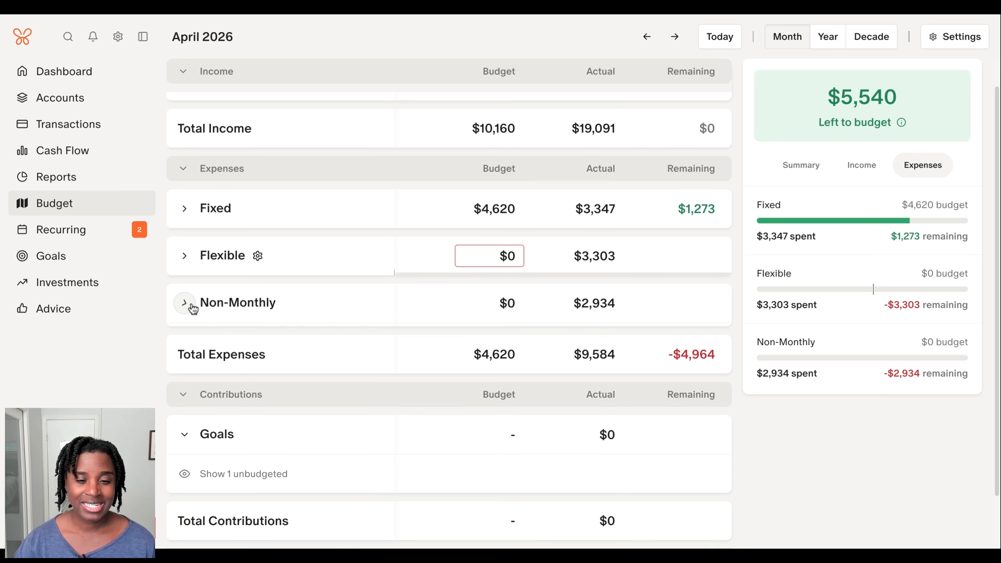
{"action": "scroll", "coordinate": [357, 314], "scroll_direction": "down", "scroll_amount": 1}
{"action": "left_click", "coordinate": [287, 310]}
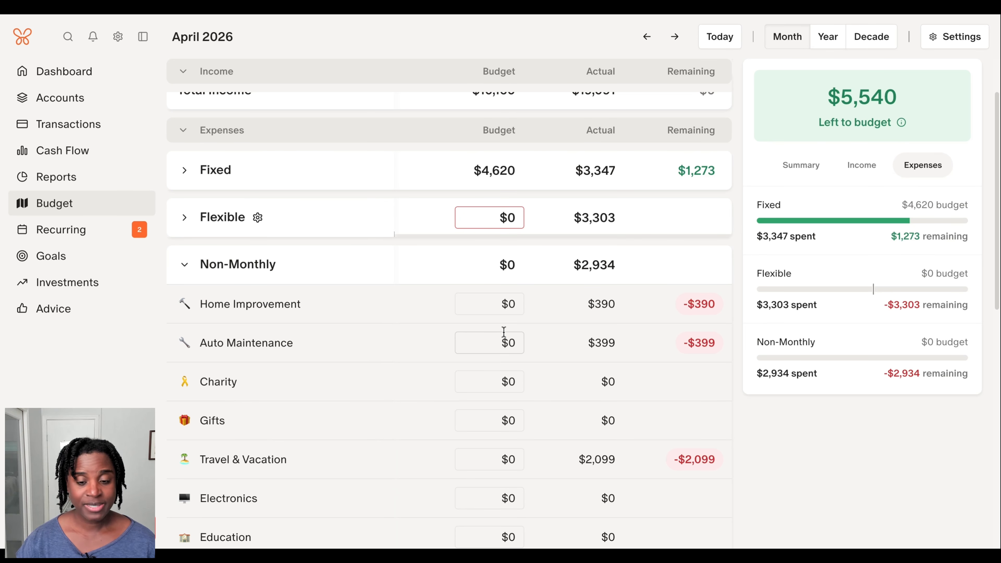
{"action": "left_click", "coordinate": [501, 307]}
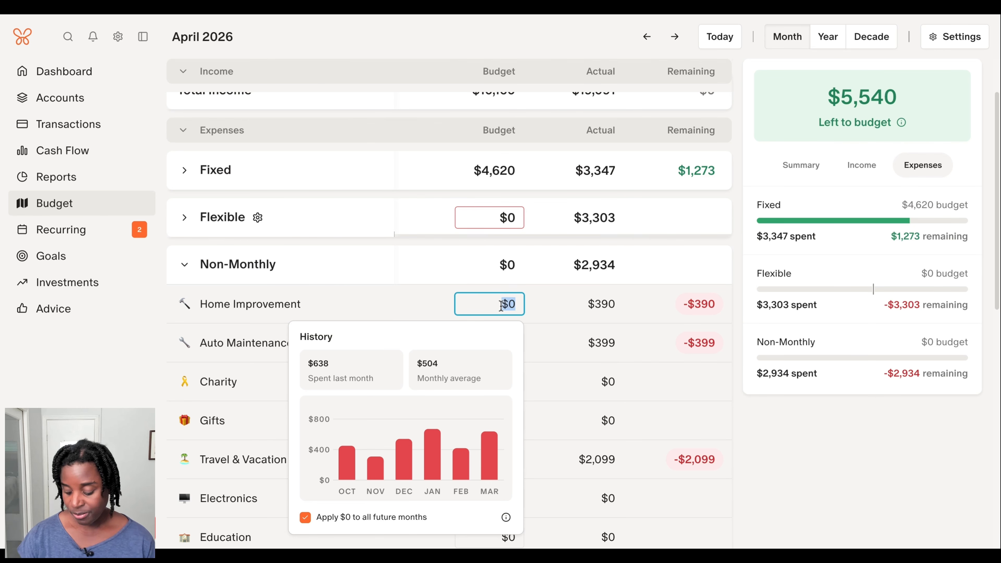
{"action": "type", "text": "200"}
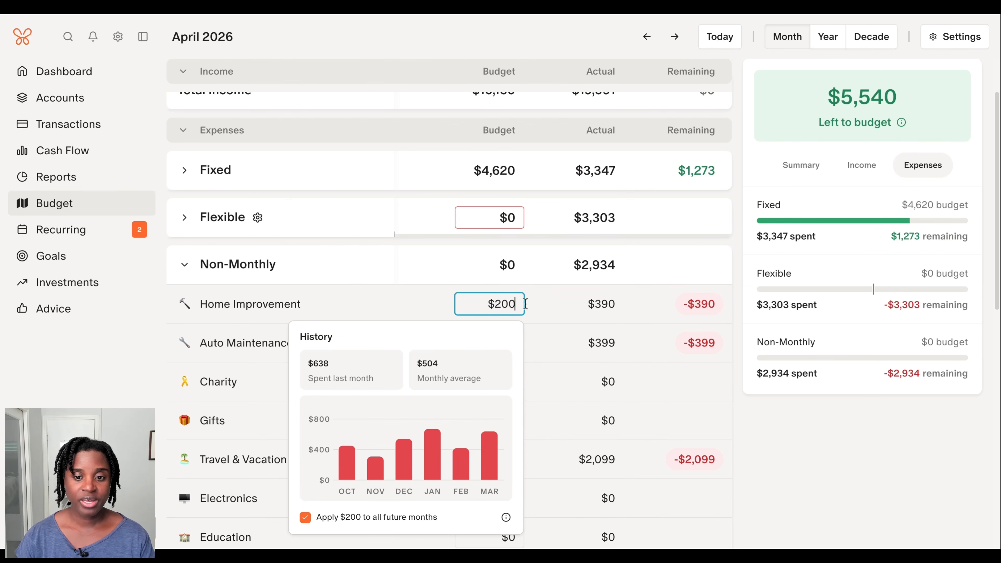
{"action": "key", "text": "Return"}
- Set the Auto Maintenance and Charity budgets in the Non-Monthly group to $100 each
{"action": "left_click", "coordinate": [510, 344]}
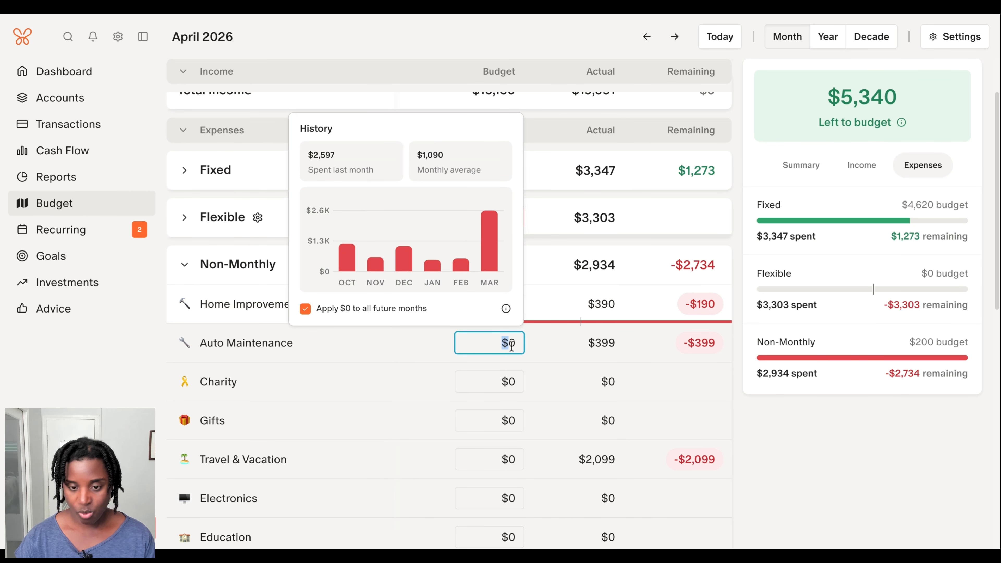
{"action": "type", "text": "100"}
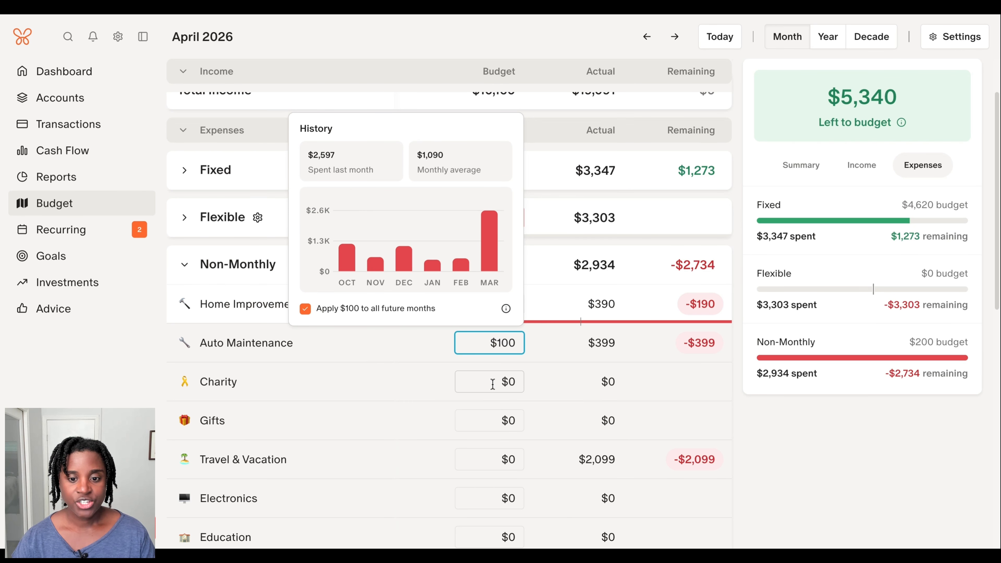
{"action": "left_click", "coordinate": [495, 384]}
{"action": "type", "text": "100"}
{"action": "key", "text": "Return"}
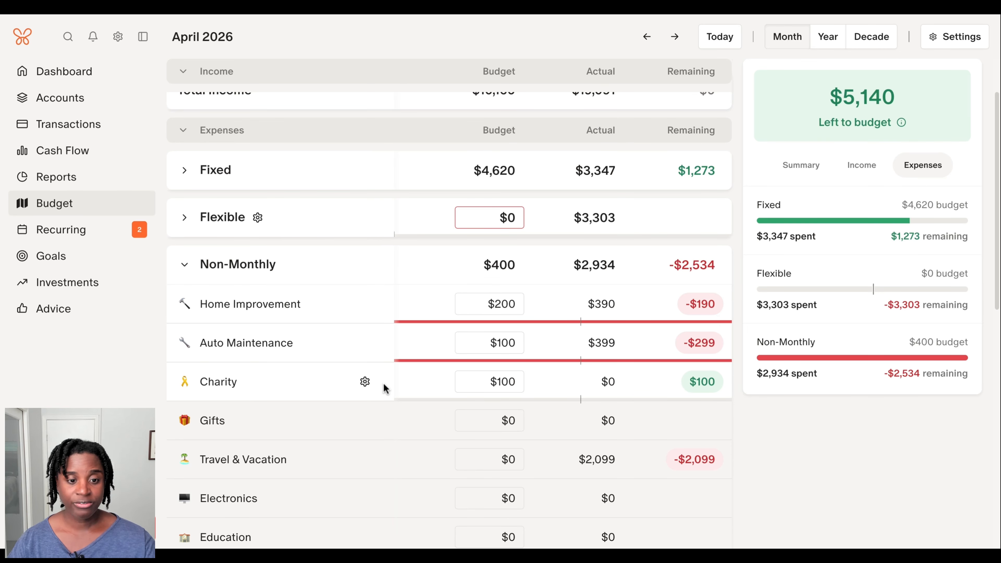
{"action": "left_click", "coordinate": [365, 382]}
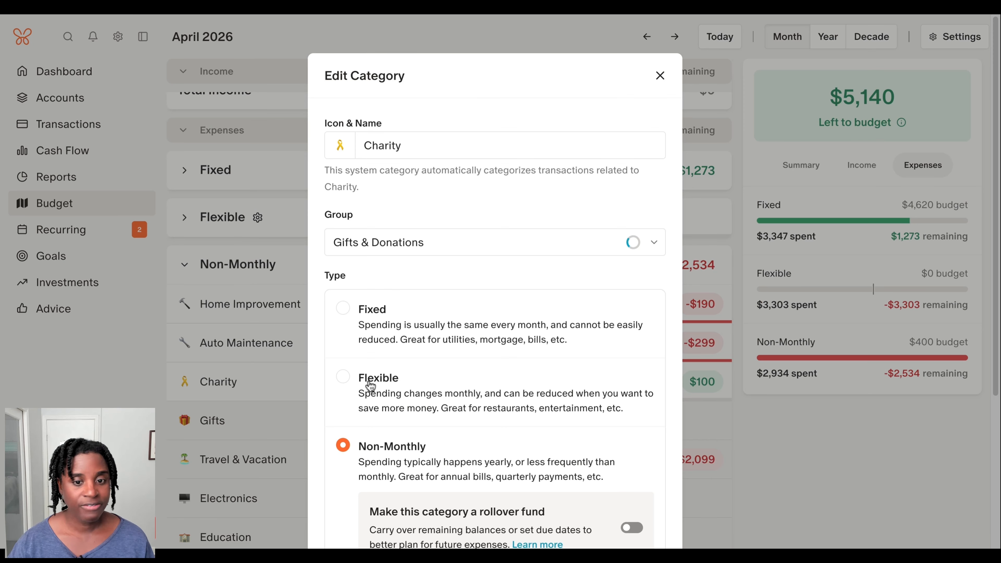
{"action": "left_click", "coordinate": [346, 314]}
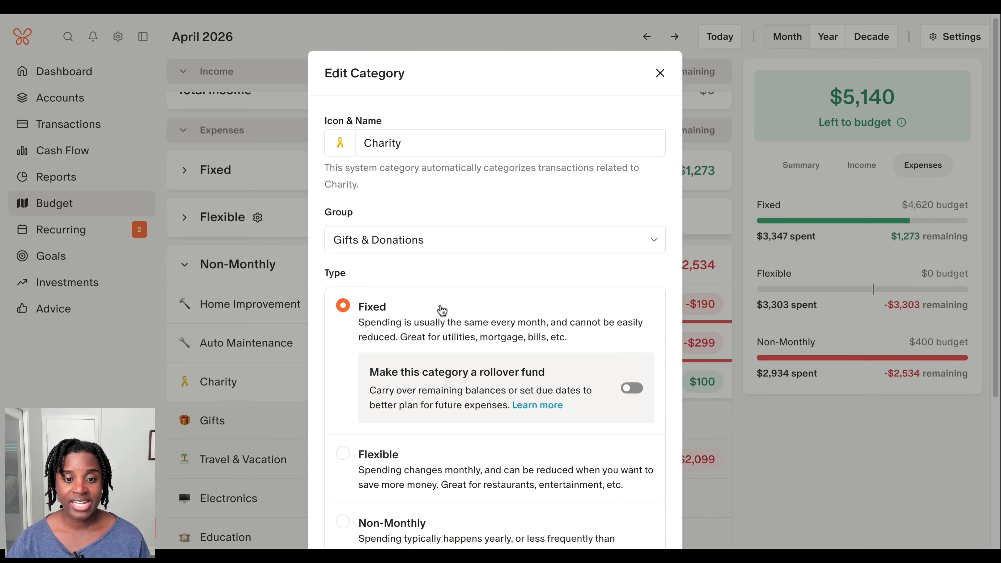
{"action": "left_click", "coordinate": [659, 74]}
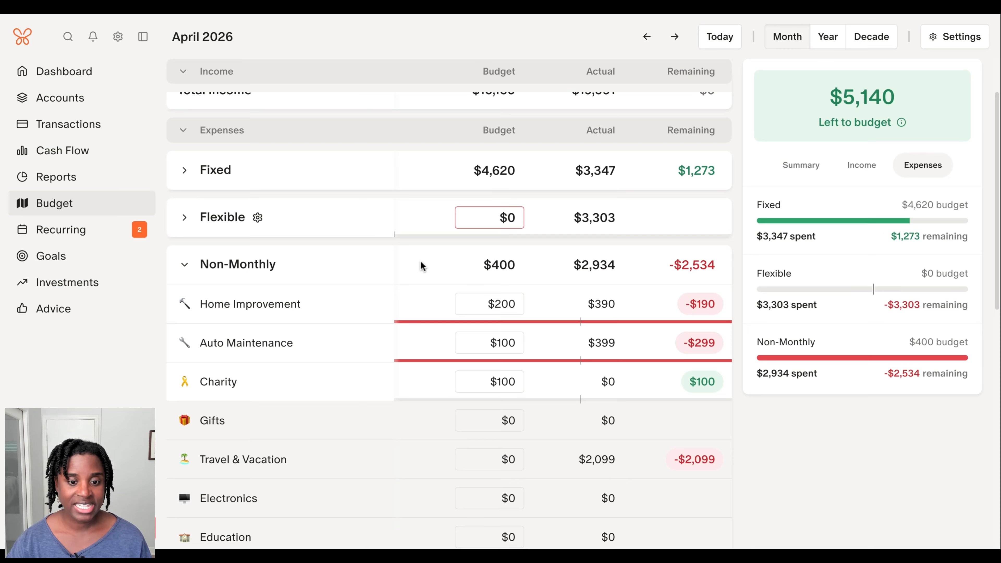
- Change the Charity category's type from Non-Monthly to Fixed and save the category
{"action": "mouse_move", "coordinate": [357, 395]}
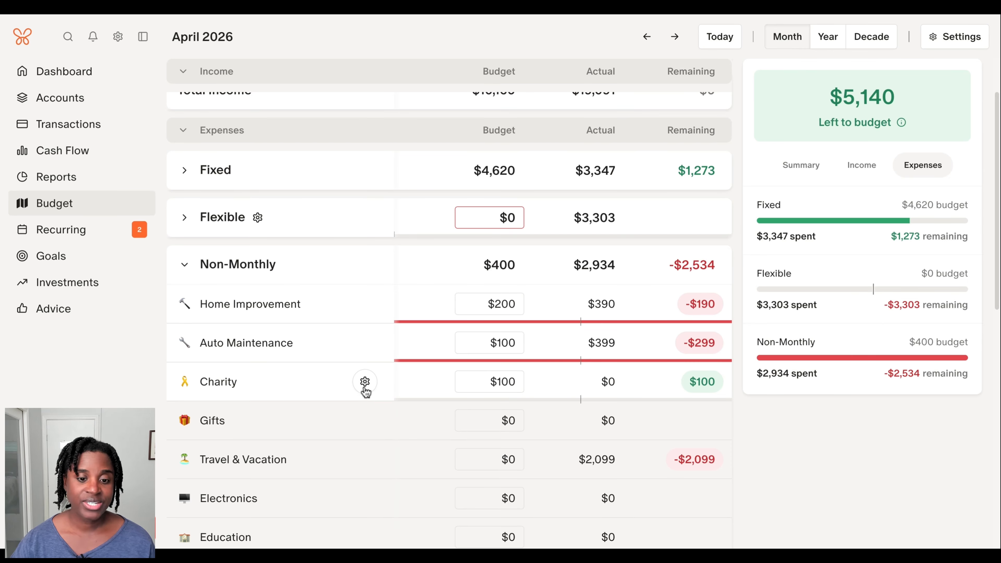
{"action": "left_click", "coordinate": [365, 383]}
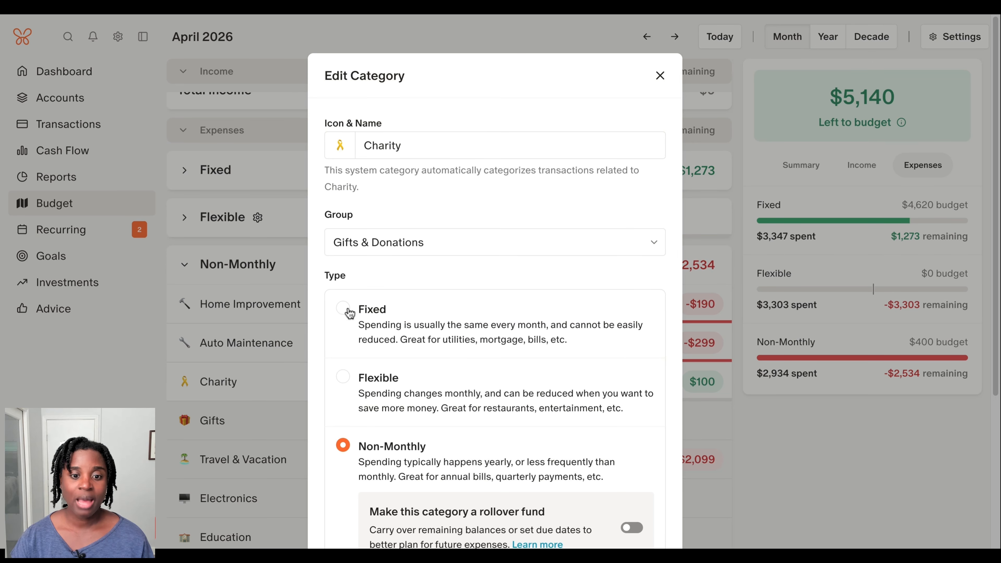
{"action": "left_click", "coordinate": [346, 312]}
{"action": "scroll", "coordinate": [402, 308], "scroll_direction": "down", "scroll_amount": 5}
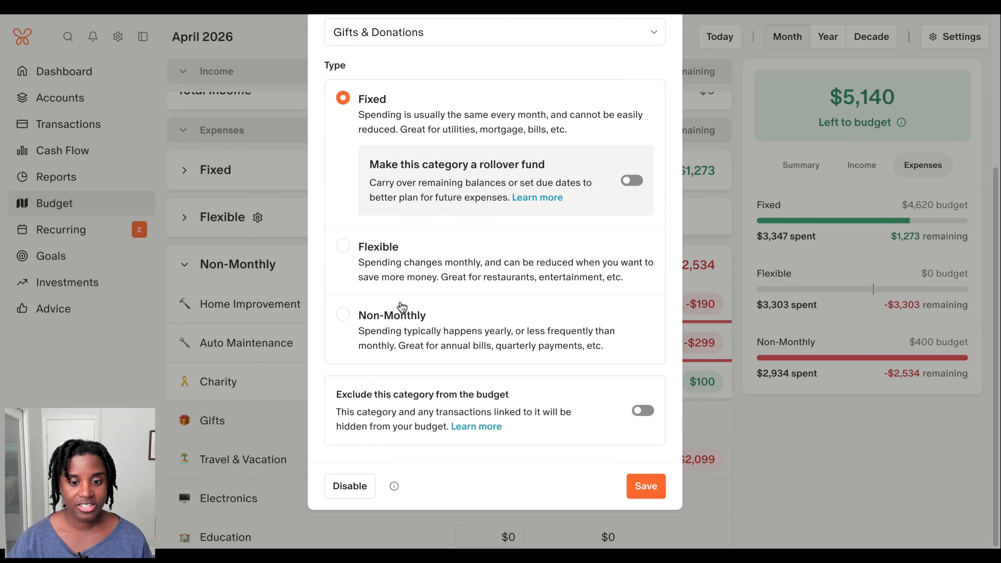
{"action": "left_click", "coordinate": [648, 489]}
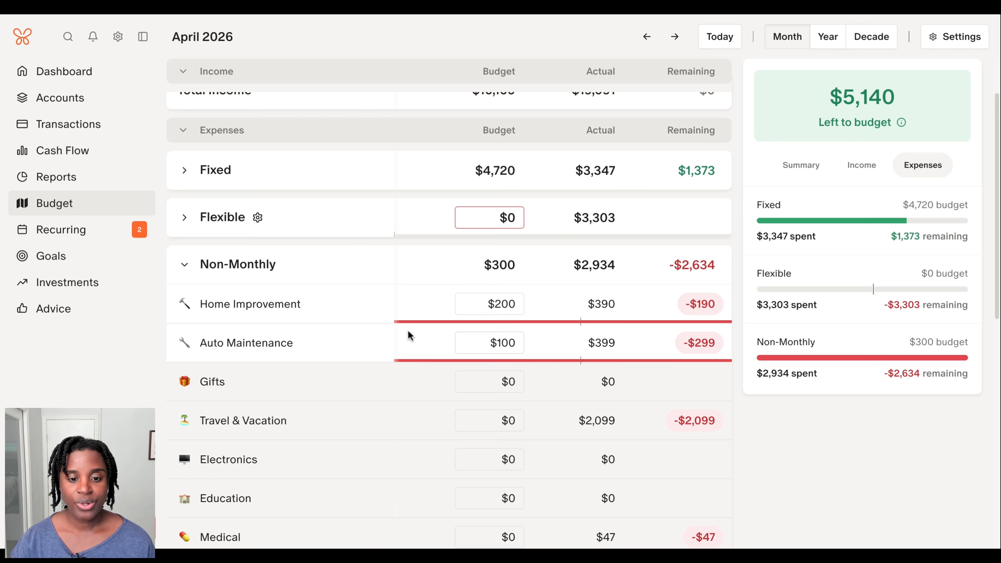
- Examine the type and rollover fund options of the Home Improvement category and close its settings without changing them
{"action": "left_click", "coordinate": [366, 304]}
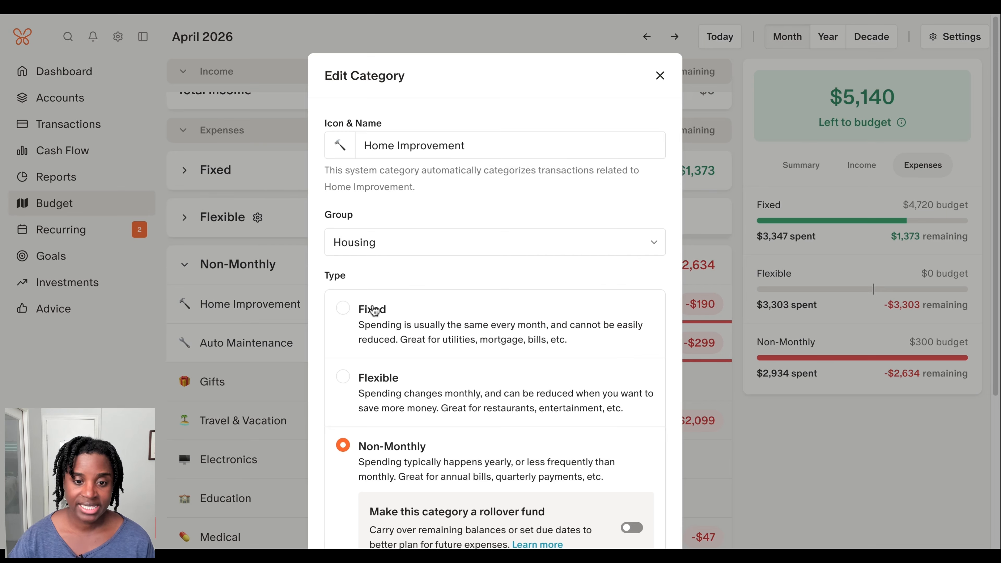
{"action": "scroll", "coordinate": [375, 311], "scroll_direction": "down", "scroll_amount": 2}
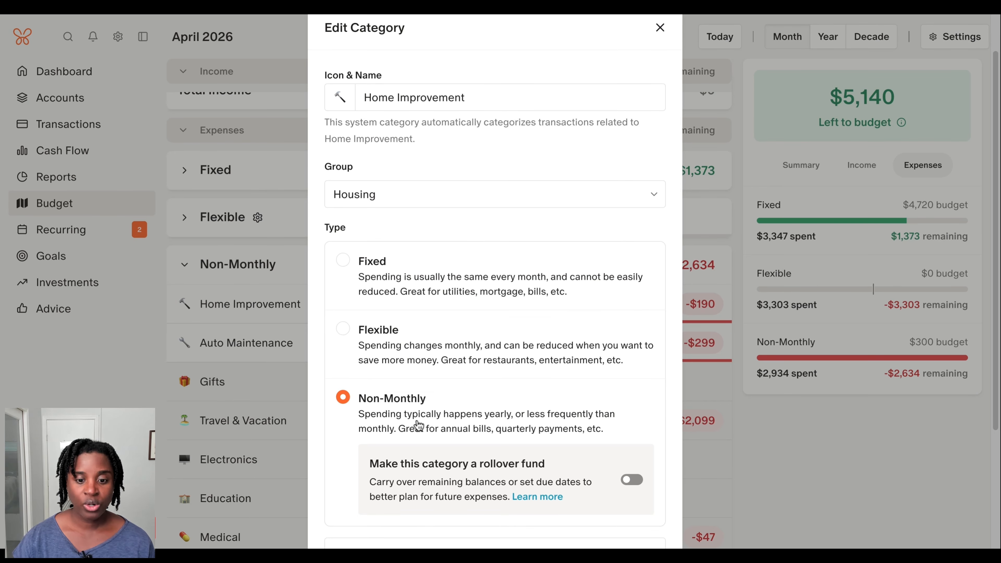
{"action": "left_click", "coordinate": [660, 28]}
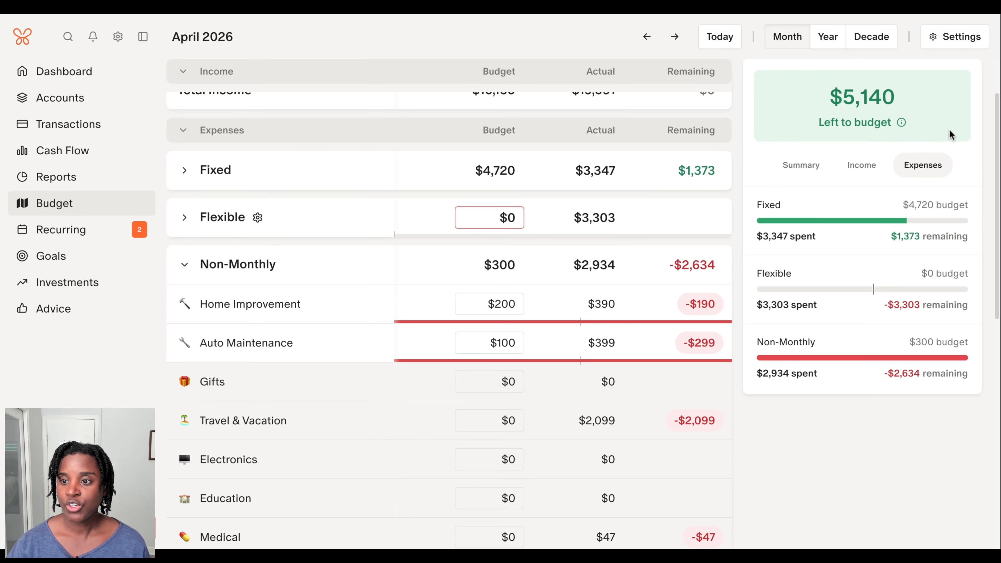
- Check the left-to-budget breakdown and set the overall Flexible budget to $4,000, applied to all future months
{"action": "mouse_move", "coordinate": [926, 92]}
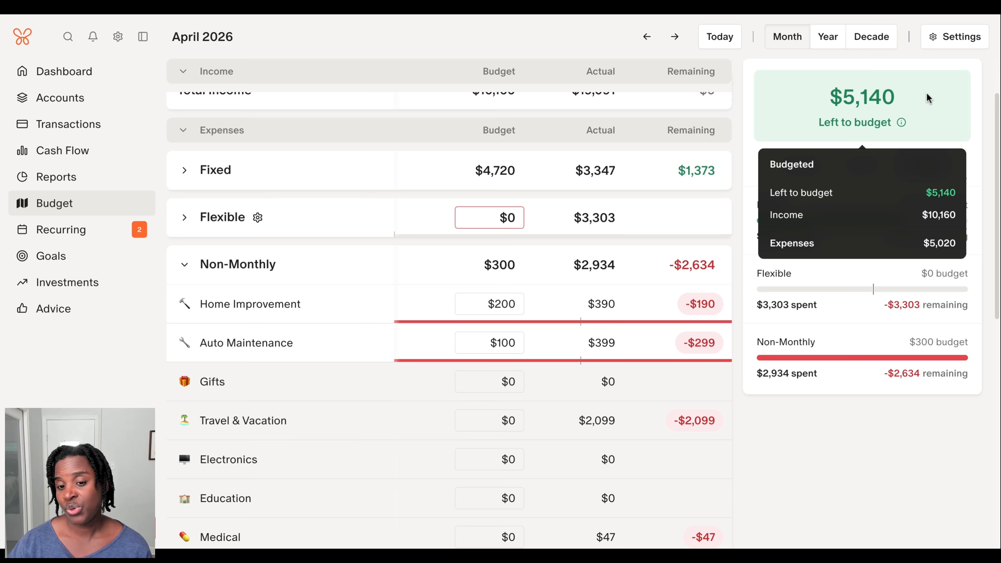
{"action": "left_click", "coordinate": [495, 225]}
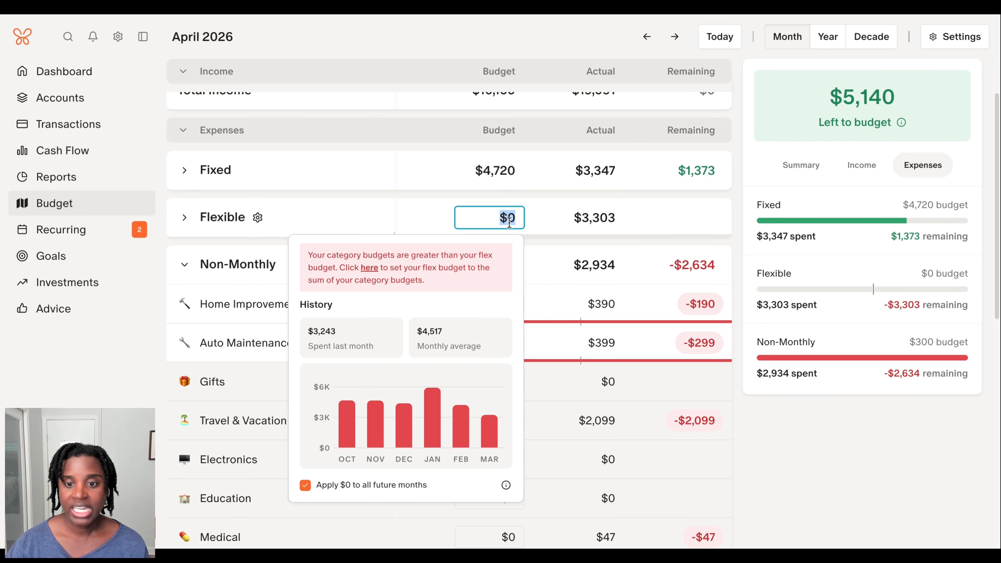
{"action": "type", "text": "4000"}
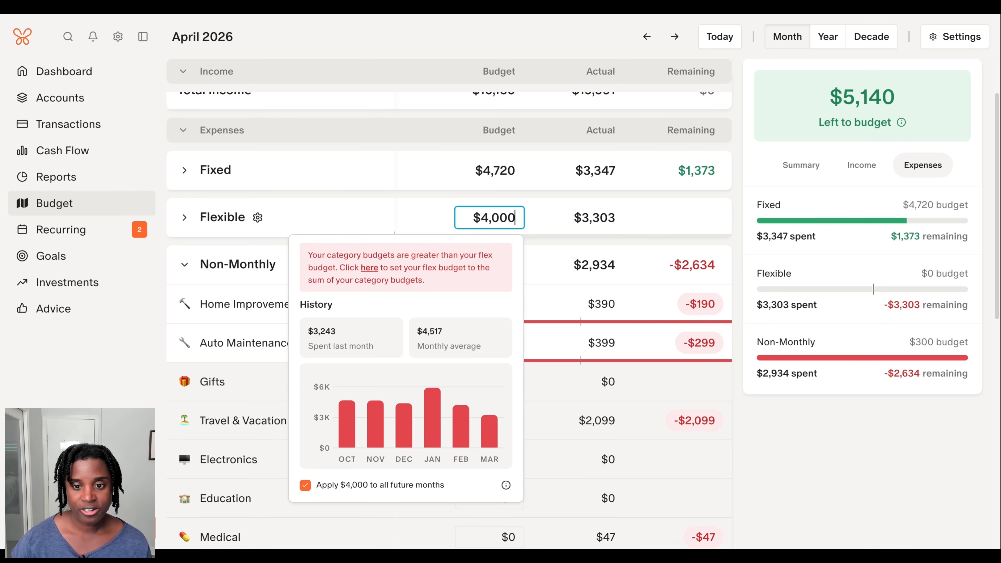
{"action": "key", "text": "Return"}
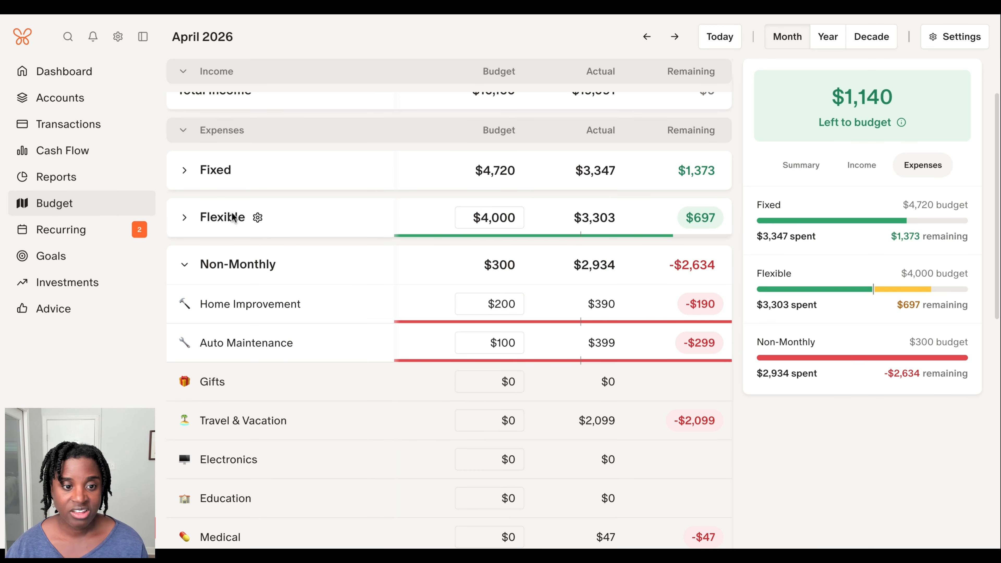
- Expand the Flexible group and clear the Taxi & Ride Shares category's budget
{"action": "left_click", "coordinate": [184, 217]}
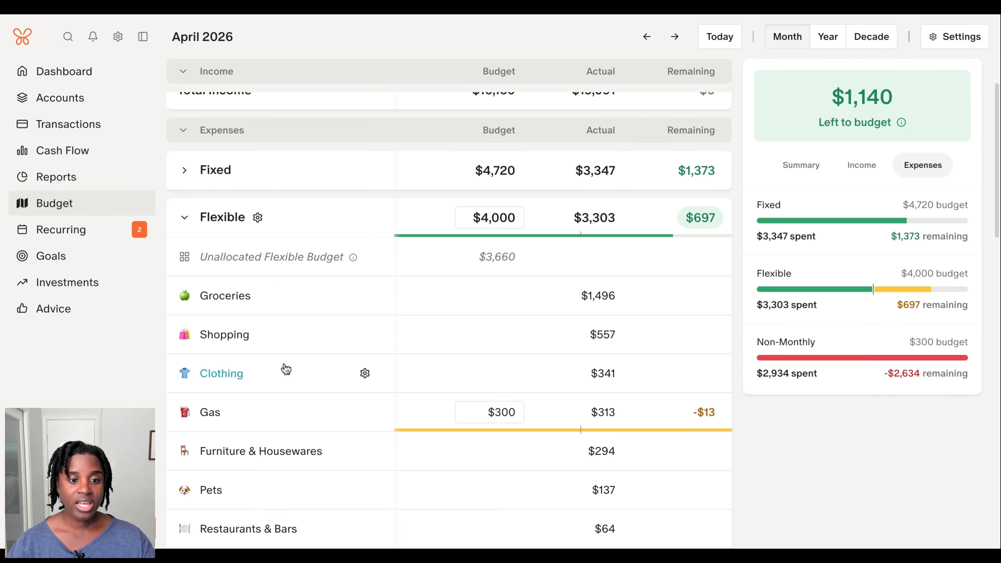
{"action": "scroll", "coordinate": [304, 324], "scroll_direction": "down", "scroll_amount": 4}
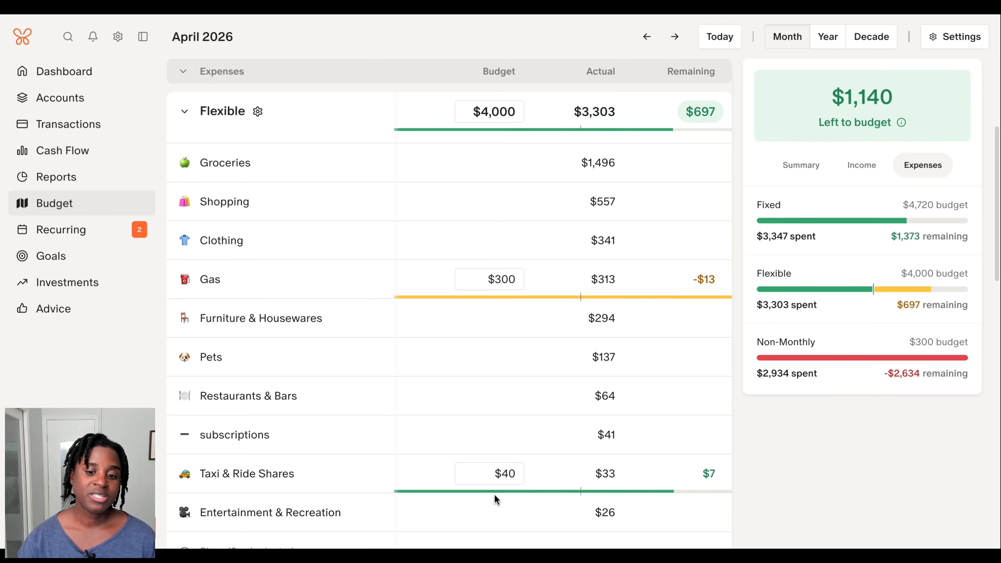
{"action": "left_click", "coordinate": [504, 478]}
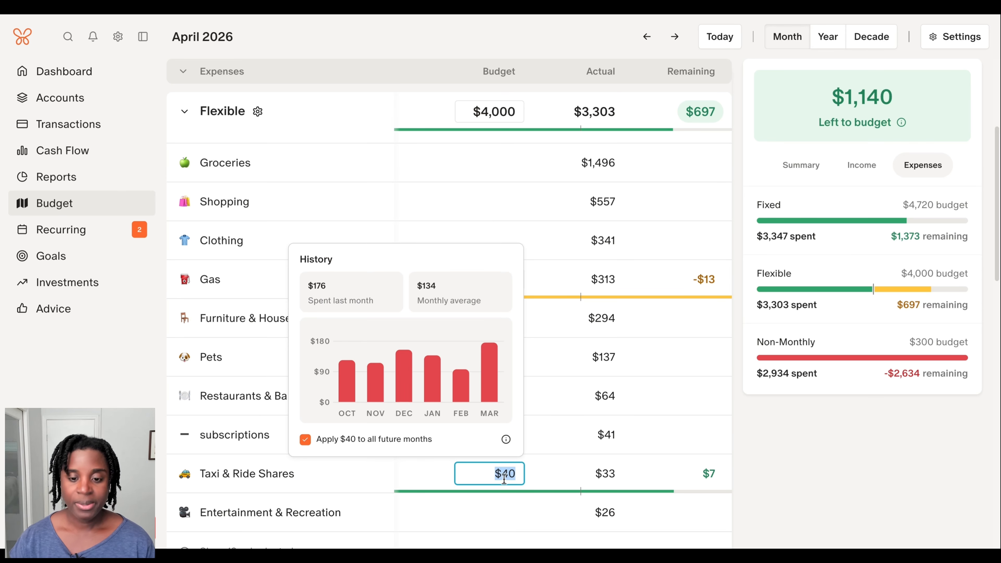
{"action": "key", "text": "BackSpace"}
{"action": "left_click", "coordinate": [560, 287]}
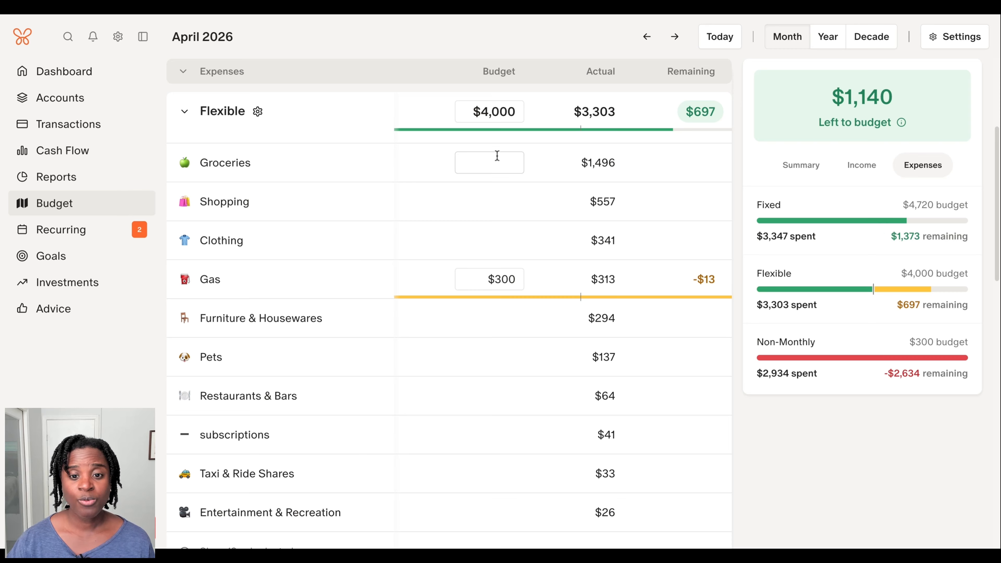
- Set the Groceries budget to $800, applied to all future months, and collapse the Flexible group
{"action": "left_click", "coordinate": [497, 157]}
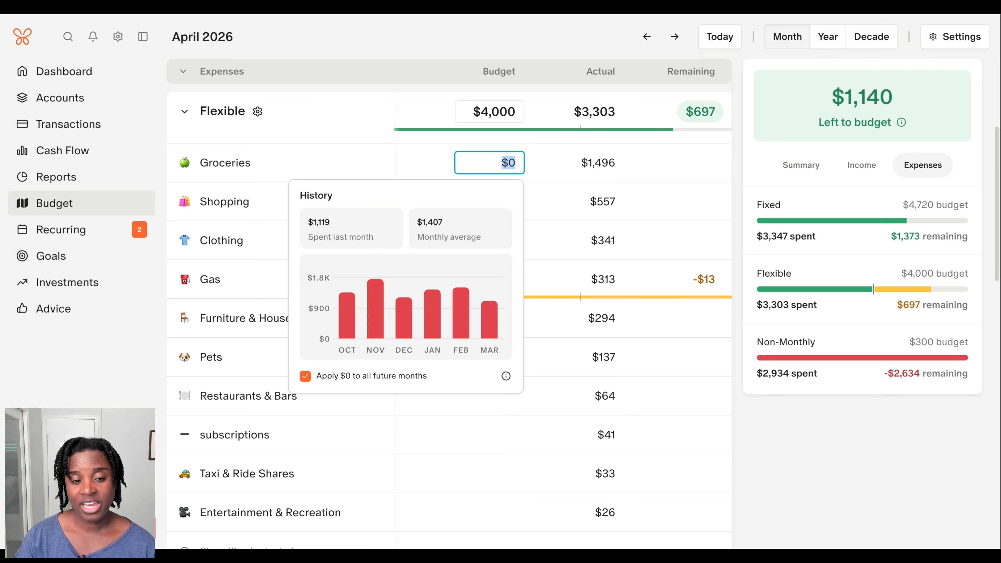
{"action": "type", "text": "800"}
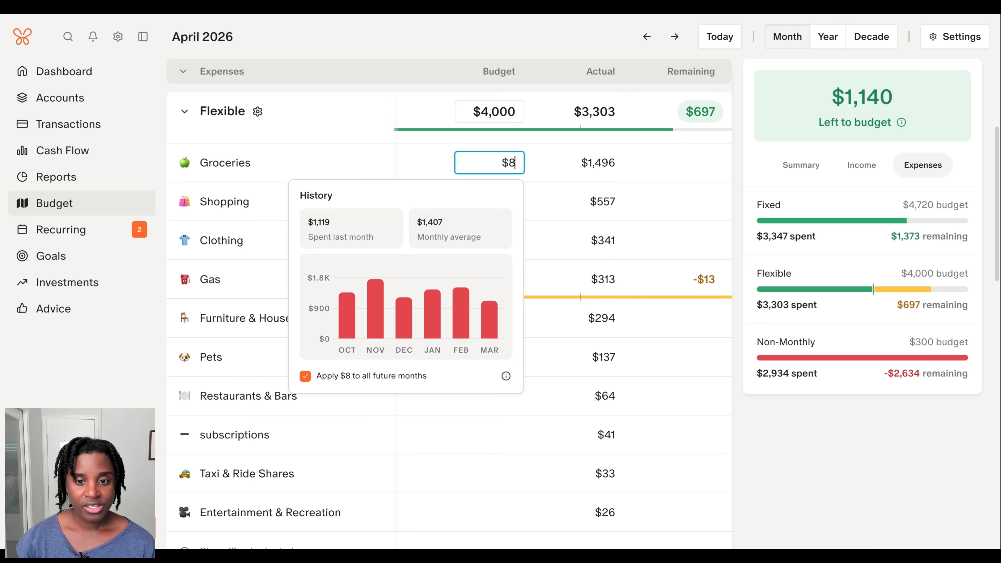
{"action": "left_click", "coordinate": [537, 170]}
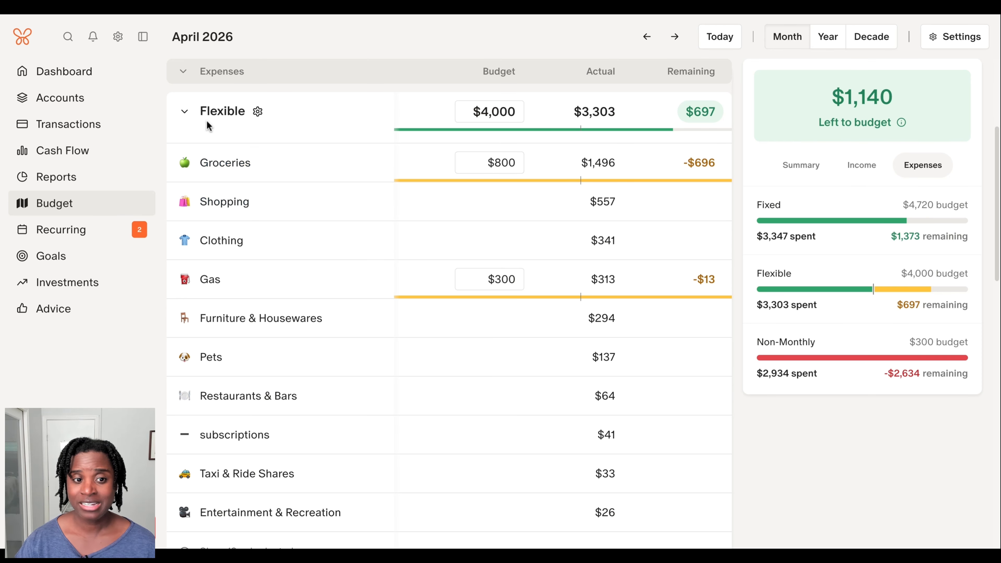
{"action": "left_click", "coordinate": [191, 119]}
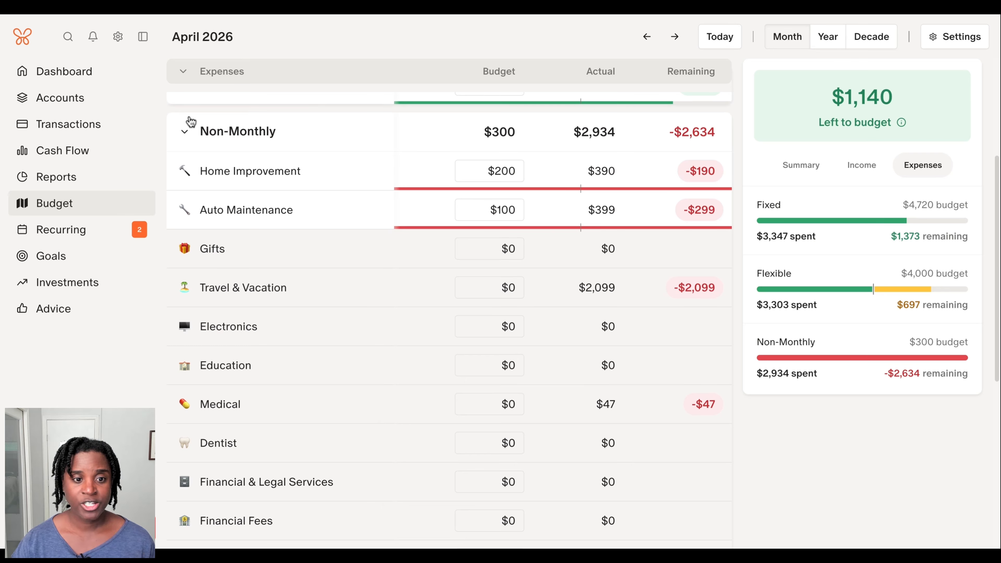
- Preview the rollover fund's starting month, balance and frequency settings for the Non-Monthly group's Home Improvement category, then exit without saving
{"action": "left_click", "coordinate": [186, 134]}
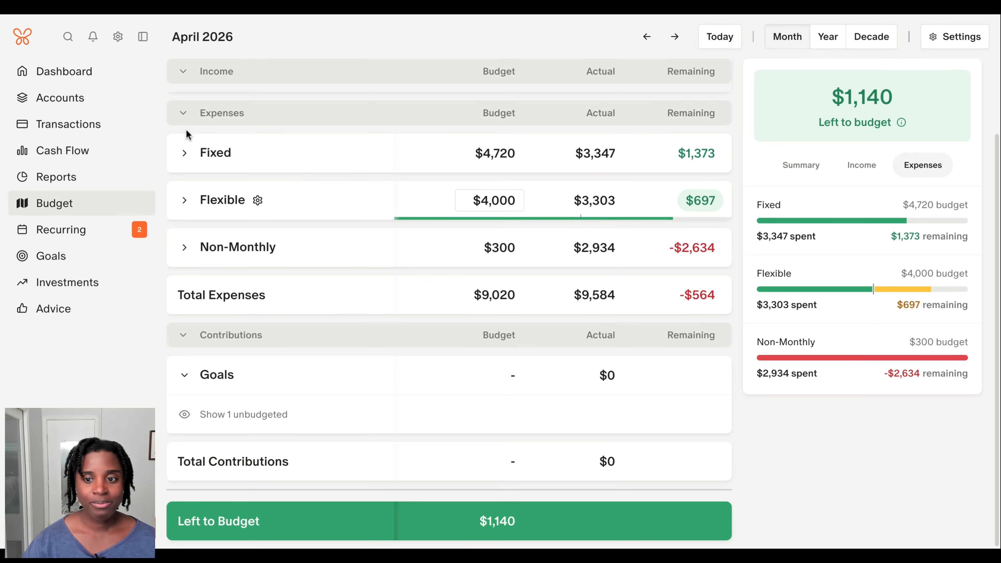
{"action": "left_click", "coordinate": [184, 248]}
{"action": "scroll", "coordinate": [275, 270], "scroll_direction": "down", "scroll_amount": 3}
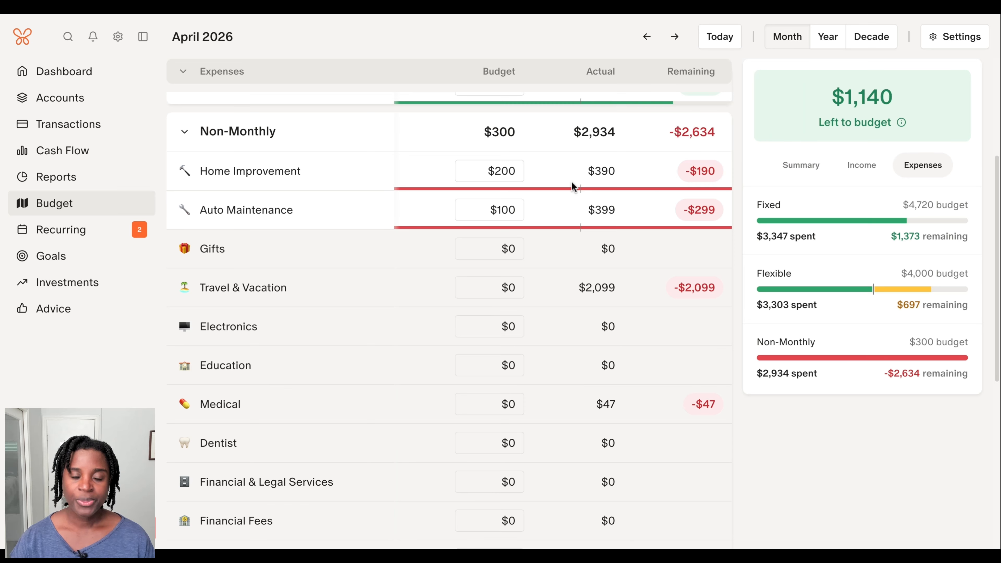
{"action": "mouse_move", "coordinate": [366, 171]}
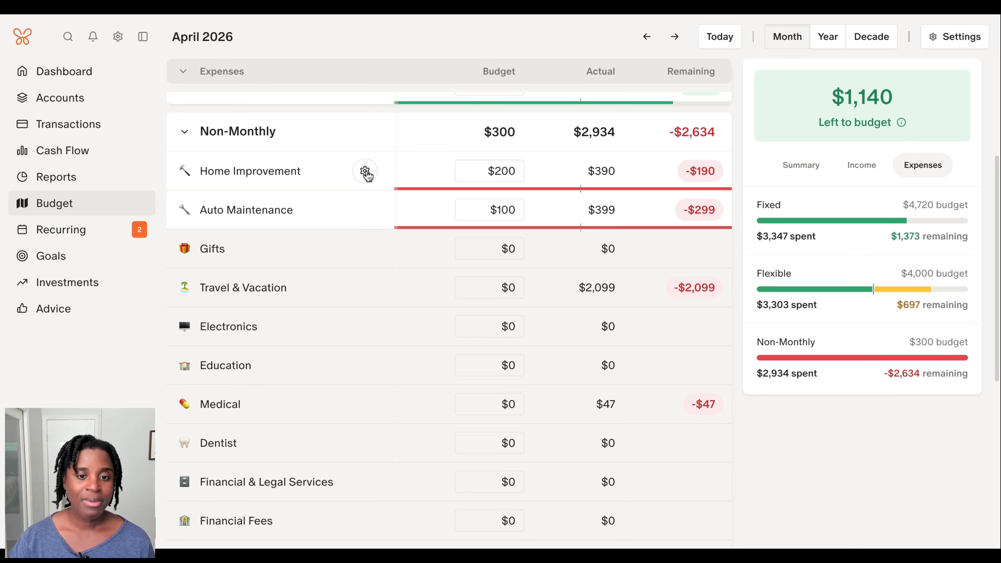
{"action": "left_click", "coordinate": [370, 175]}
{"action": "scroll", "coordinate": [400, 278], "scroll_direction": "down", "scroll_amount": 5}
{"action": "scroll", "coordinate": [414, 276], "scroll_direction": "down", "scroll_amount": 1}
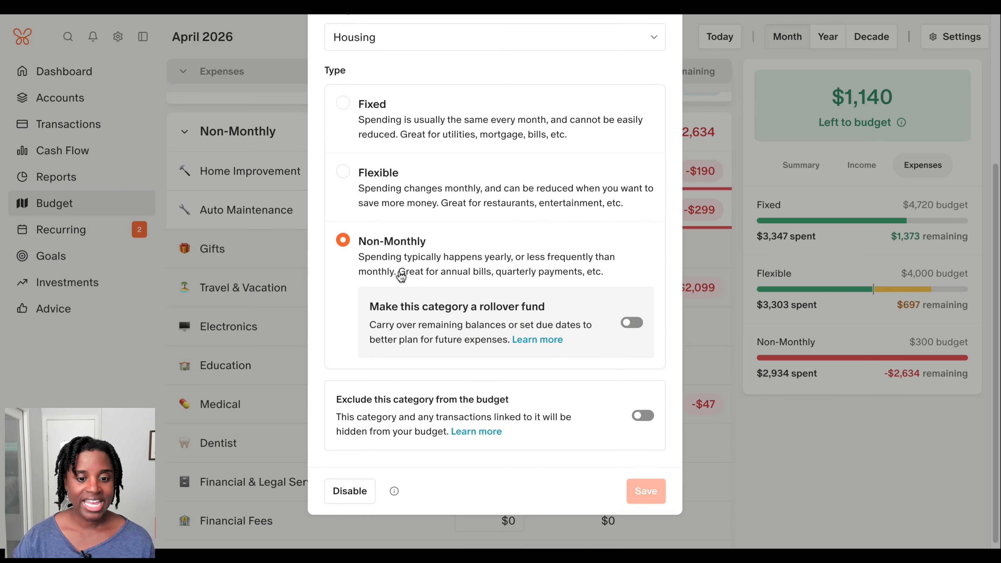
{"action": "left_click", "coordinate": [632, 320]}
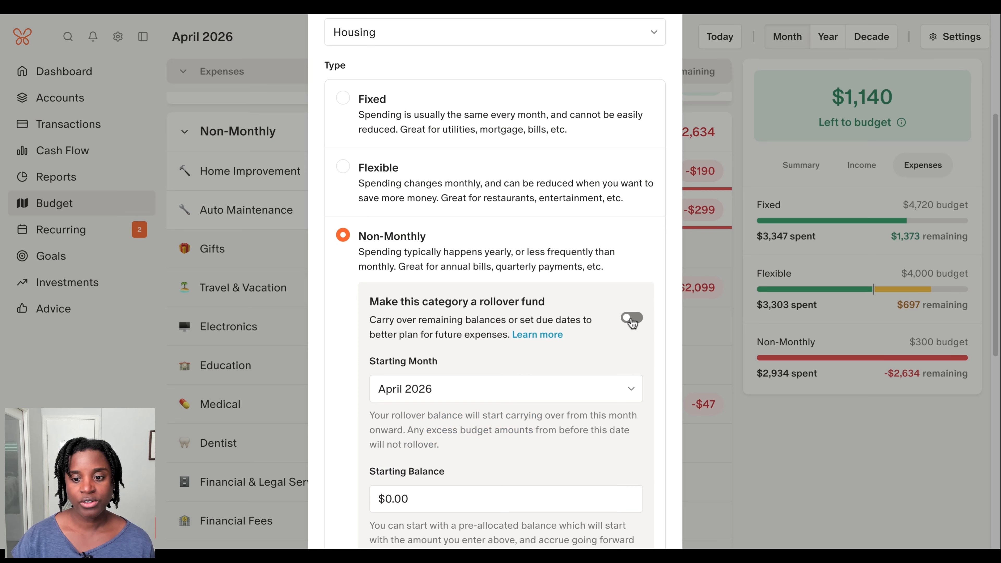
{"action": "scroll", "coordinate": [588, 322], "scroll_direction": "down", "scroll_amount": 5}
{"action": "scroll", "coordinate": [588, 319], "scroll_direction": "up", "scroll_amount": 2}
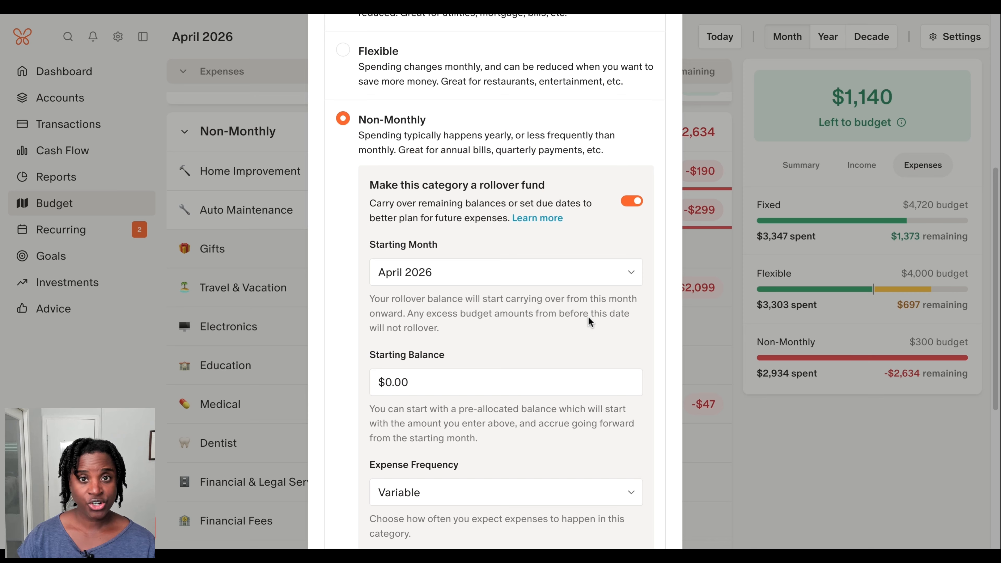
{"action": "left_click", "coordinate": [637, 203]}
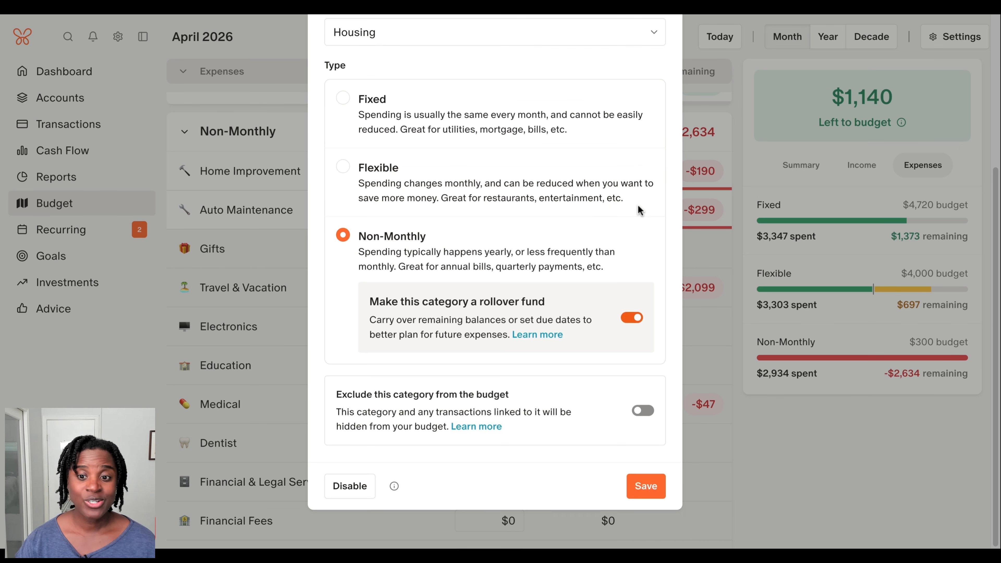
{"action": "scroll", "coordinate": [674, 336], "scroll_direction": "up", "scroll_amount": 5}
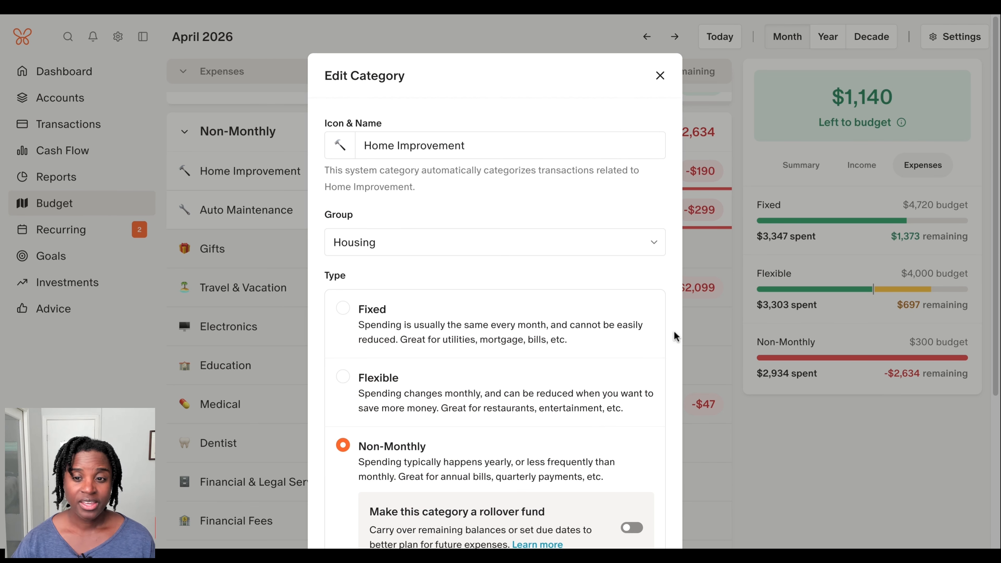
{"action": "left_click", "coordinate": [698, 305]}
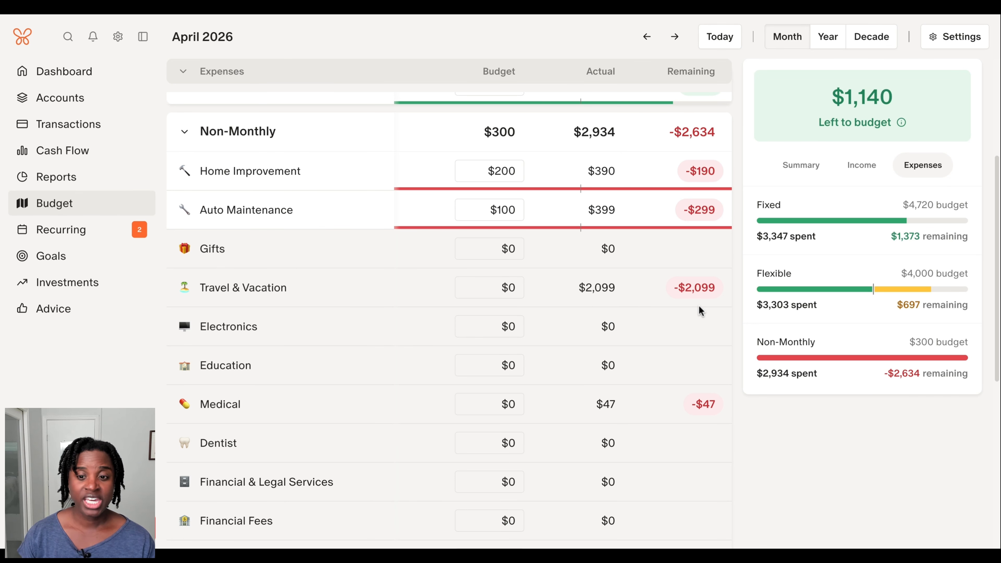